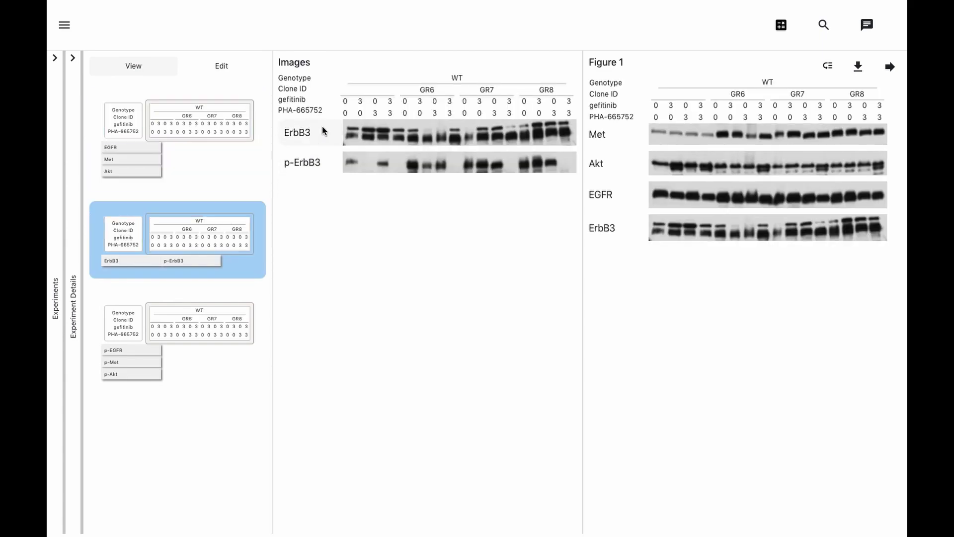
- Add the p-ErbB3 blot image and the third gel's p-Akt, p-EGFR and p-Met blot images to Figure 1
{"action": "left_click", "coordinate": [318, 163]}
{"action": "left_click", "coordinate": [222, 293]}
{"action": "left_click", "coordinate": [348, 132]}
{"action": "left_click", "coordinate": [347, 160]}
{"action": "left_click", "coordinate": [348, 187]}
- Reorder Figure 1's blots as p-Met, Met, p-Akt, Akt, p-EGFR, EGFR, p-ErbB3, ErbB3
{"action": "left_click", "coordinate": [825, 73]}
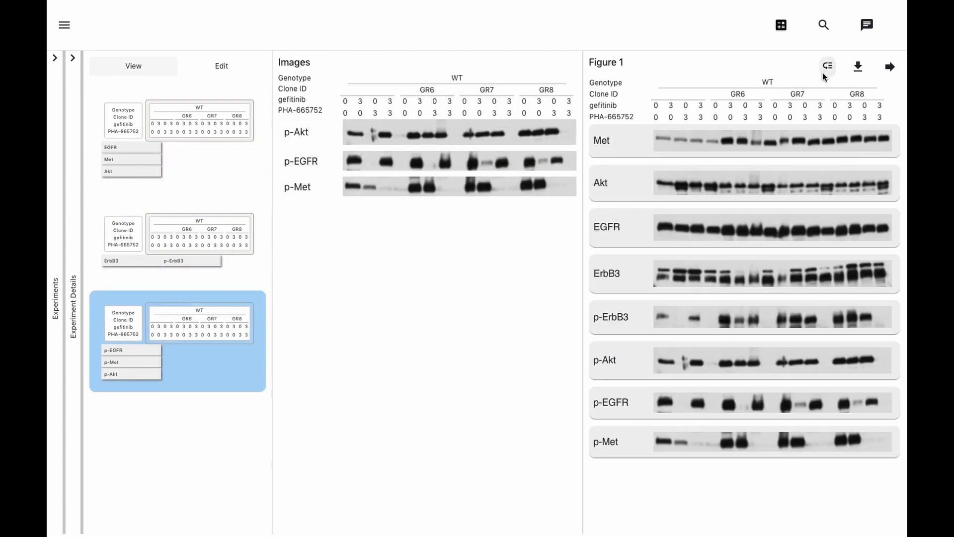
{"action": "left_click_drag", "start_coordinate": [664, 442], "coordinate": [664, 132]}
{"action": "left_click_drag", "start_coordinate": [632, 441], "coordinate": [609, 397]}
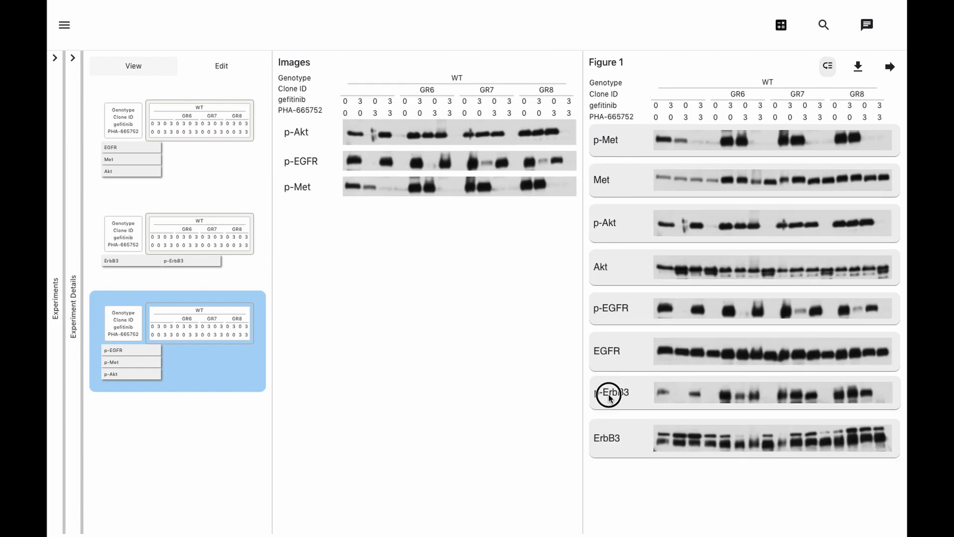
{"action": "left_click", "coordinate": [827, 66]}
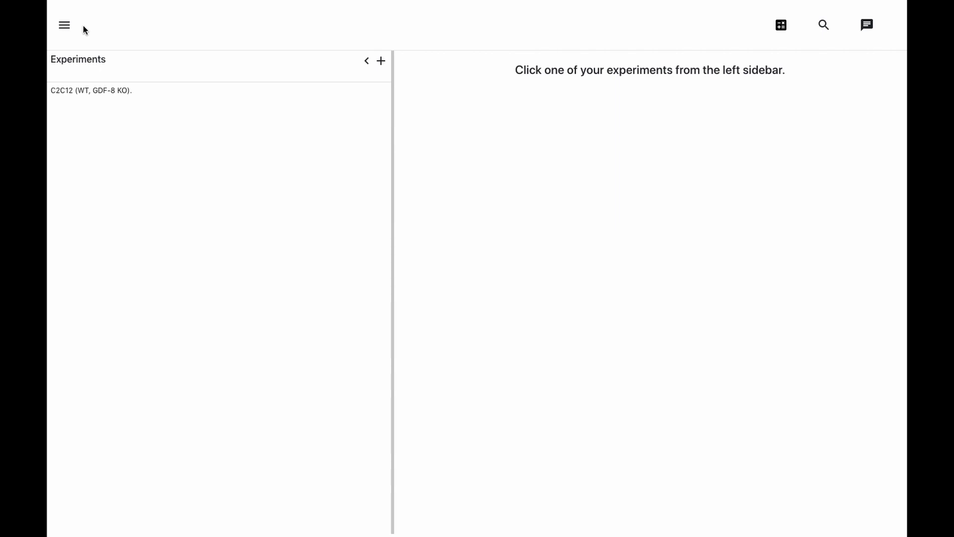
- Create a new experiment and add the wild-type C2C12 cell line plus its GDF-8 knockout clones A, B and C
{"action": "left_click", "coordinate": [380, 61]}
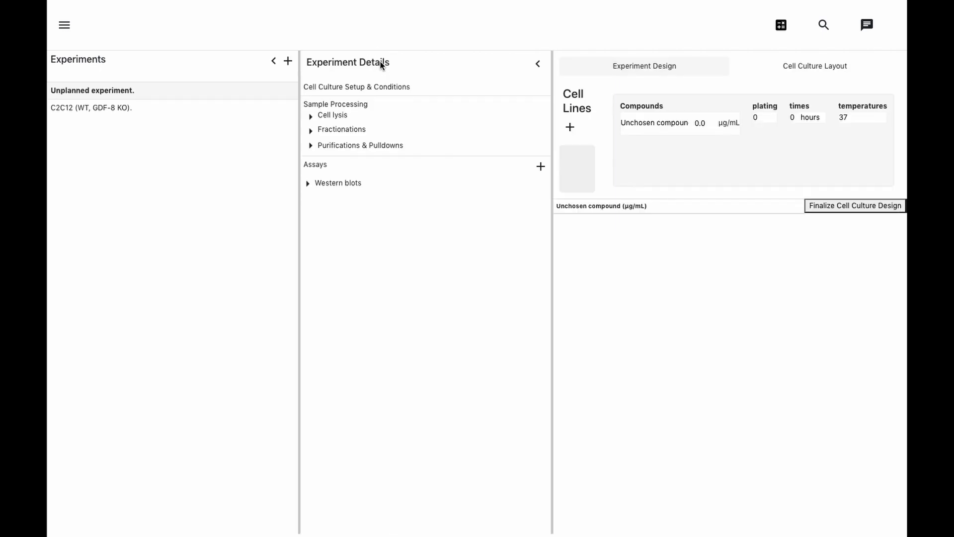
{"action": "left_click", "coordinate": [273, 61]}
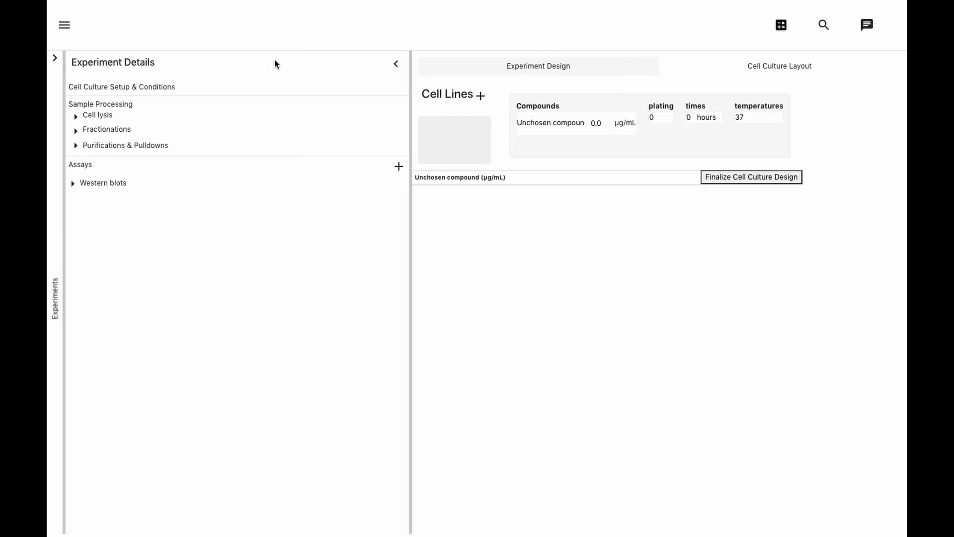
{"action": "left_click", "coordinate": [480, 95]}
{"action": "left_click", "coordinate": [422, 183]}
{"action": "left_click", "coordinate": [421, 198]}
{"action": "left_click", "coordinate": [420, 215]}
- Set the compound to cortisol at 3 µg/mL and the plating value to 1000
{"action": "left_click", "coordinate": [646, 125]}
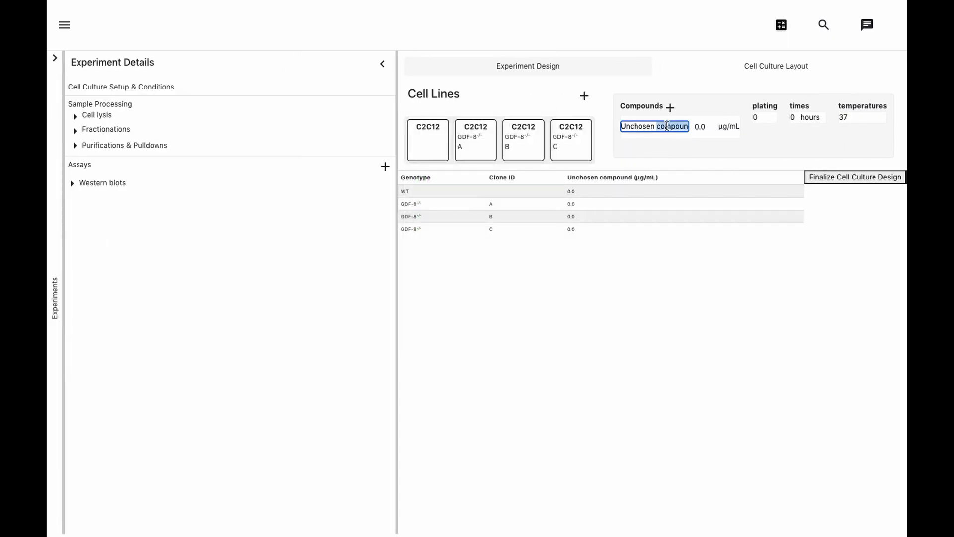
{"action": "type", "text": "cor"}
{"action": "key", "text": "Tab"}
{"action": "type", "text": "3"}
{"action": "left_click", "coordinate": [730, 118]}
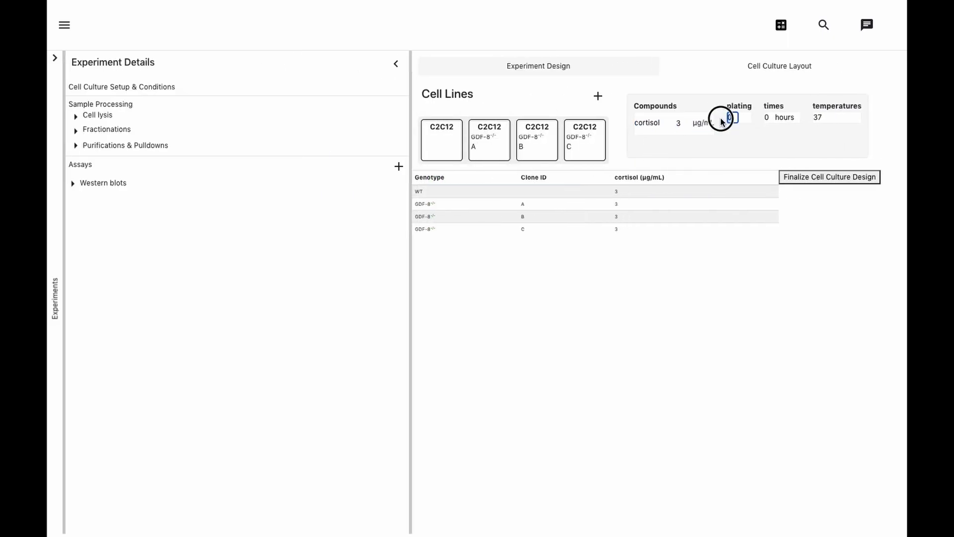
{"action": "type", "text": "1000"}
- Add time points so the design covers 0, 1 and 2 hours, and finalize the cell culture design
{"action": "left_click", "coordinate": [791, 108]}
{"action": "type", "text": "1"}
{"action": "left_click", "coordinate": [791, 107]}
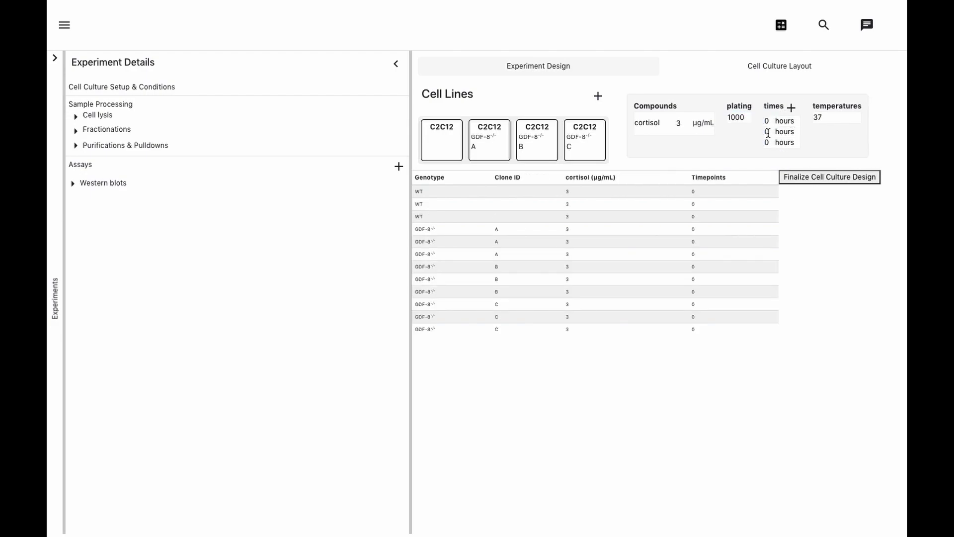
{"action": "left_click", "coordinate": [768, 144]}
{"action": "type", "text": "2"}
{"action": "left_click", "coordinate": [824, 177]}
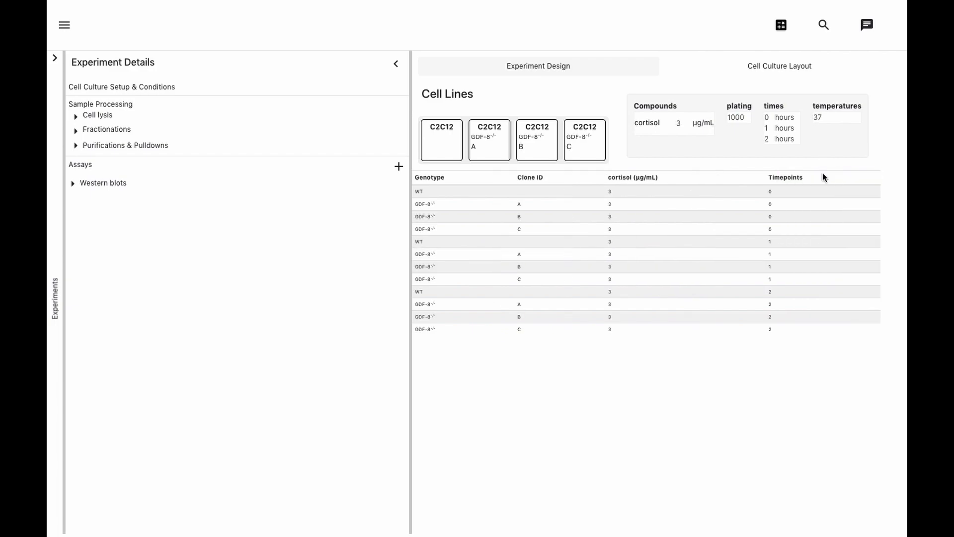
- In the cell culture layout, place the first seven samples in three replicate rows on the 8-by-12 plate, starting at its second row and column
{"action": "left_click", "coordinate": [797, 69]}
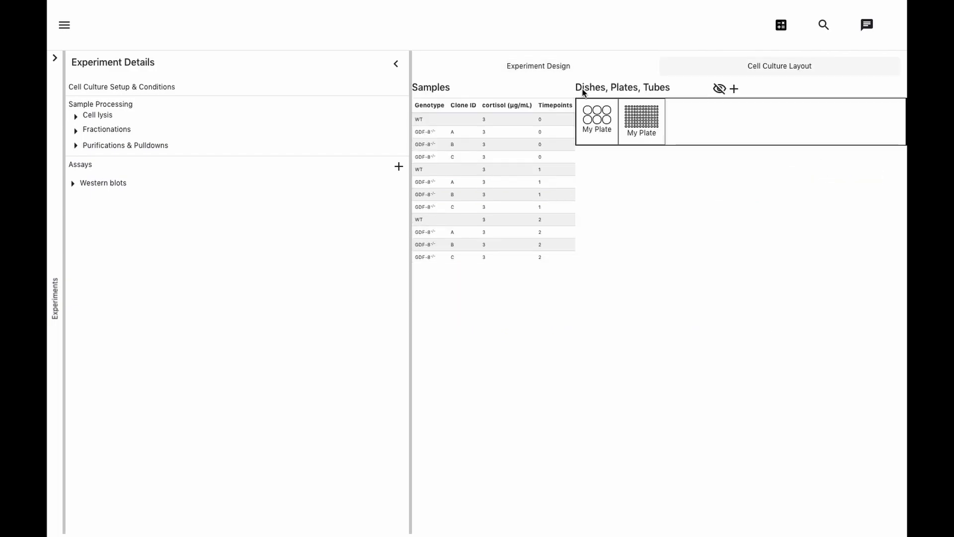
{"action": "left_click", "coordinate": [613, 127]}
{"action": "left_click", "coordinate": [458, 128]}
{"action": "left_click_drag", "start_coordinate": [458, 128], "coordinate": [581, 258]}
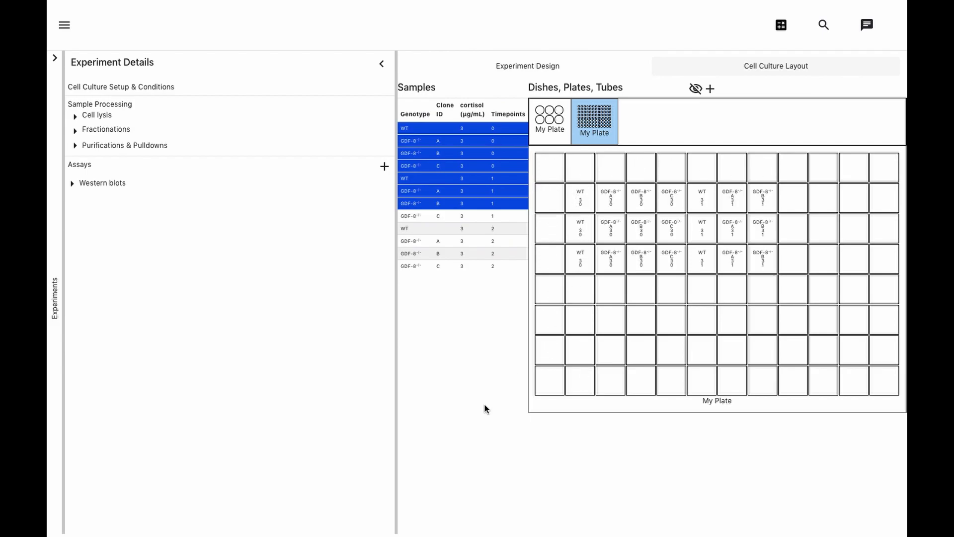
- Set the protein concentration to 2 for all samples of the RIPA cell lysis
{"action": "left_click", "coordinate": [539, 71]}
{"action": "left_click", "coordinate": [76, 117]}
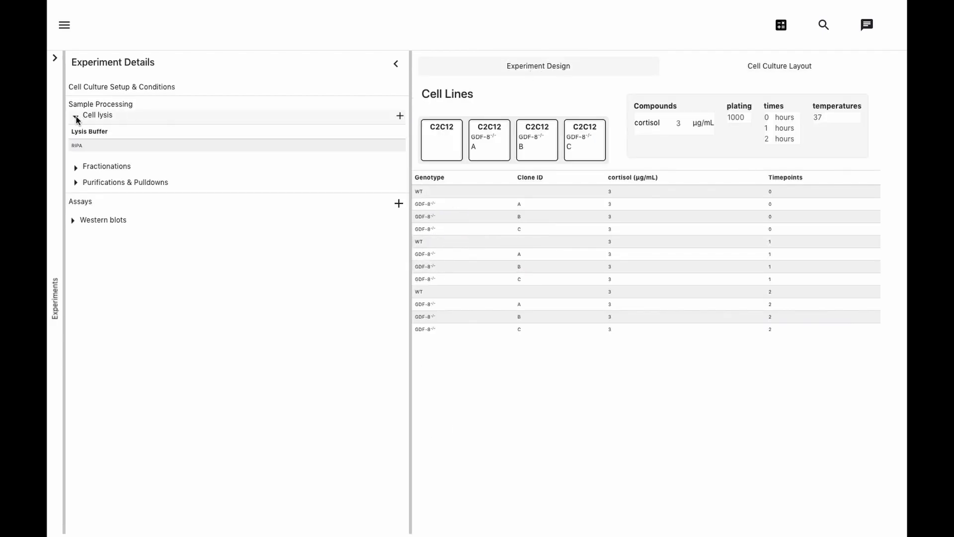
{"action": "left_click", "coordinate": [118, 145]}
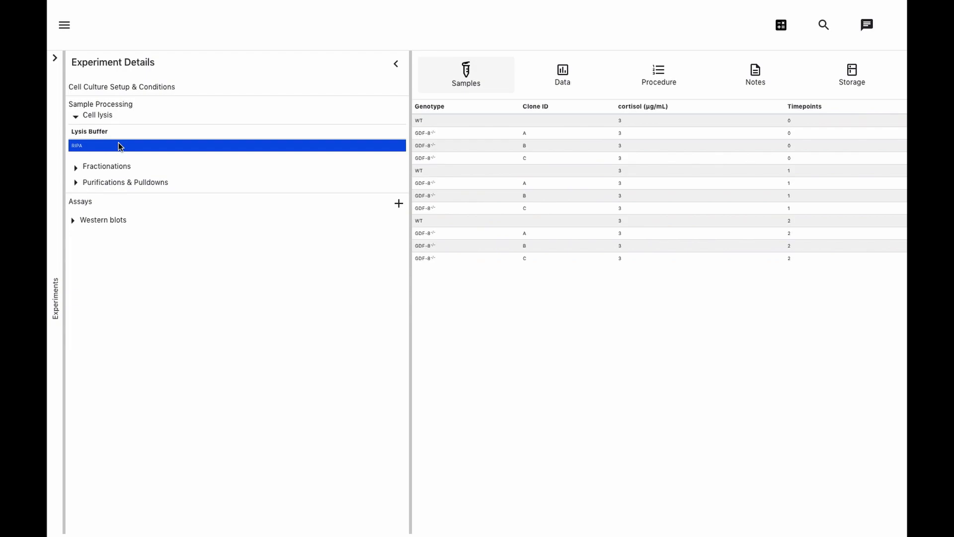
{"action": "left_click", "coordinate": [562, 74]}
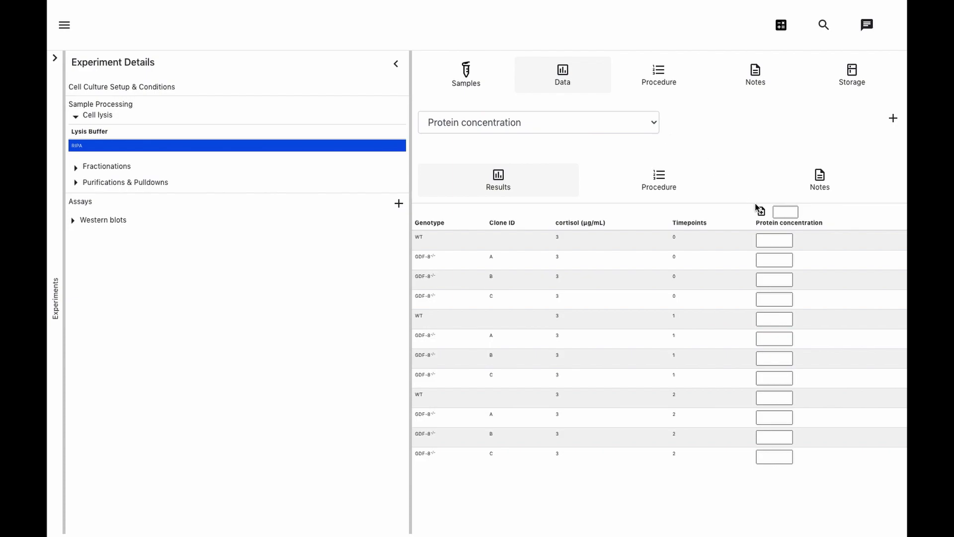
{"action": "left_click", "coordinate": [783, 212]}
{"action": "type", "text": "2"}
- Add a co-IP entry under Purifications & Pulldowns and open its design
{"action": "left_click", "coordinate": [132, 183]}
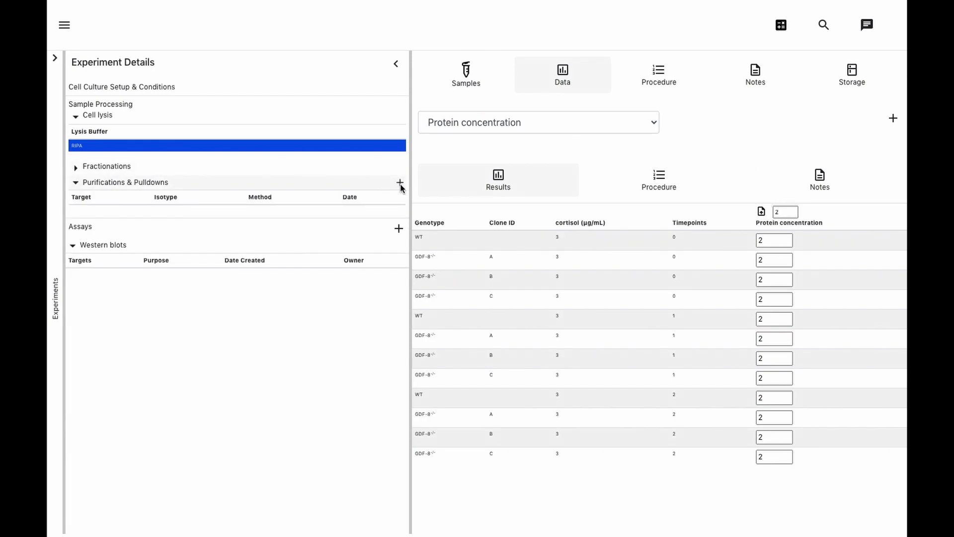
{"action": "left_click", "coordinate": [401, 184]}
{"action": "left_click", "coordinate": [383, 207]}
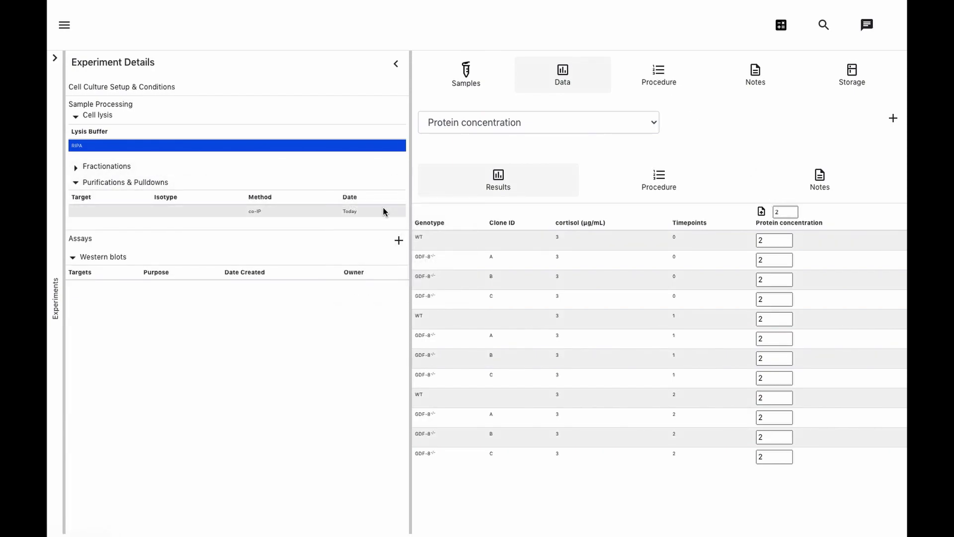
{"action": "left_click", "coordinate": [326, 211]}
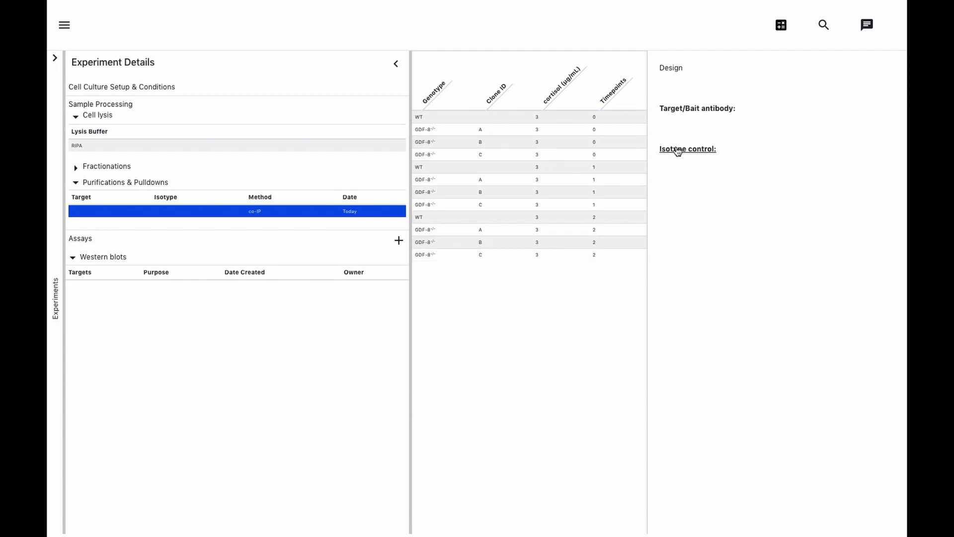
- Add a Western blot assay to the experiment, open it and collapse the experiment details
{"action": "left_click", "coordinate": [398, 241]}
{"action": "left_click", "coordinate": [396, 266]}
{"action": "left_click", "coordinate": [392, 286]}
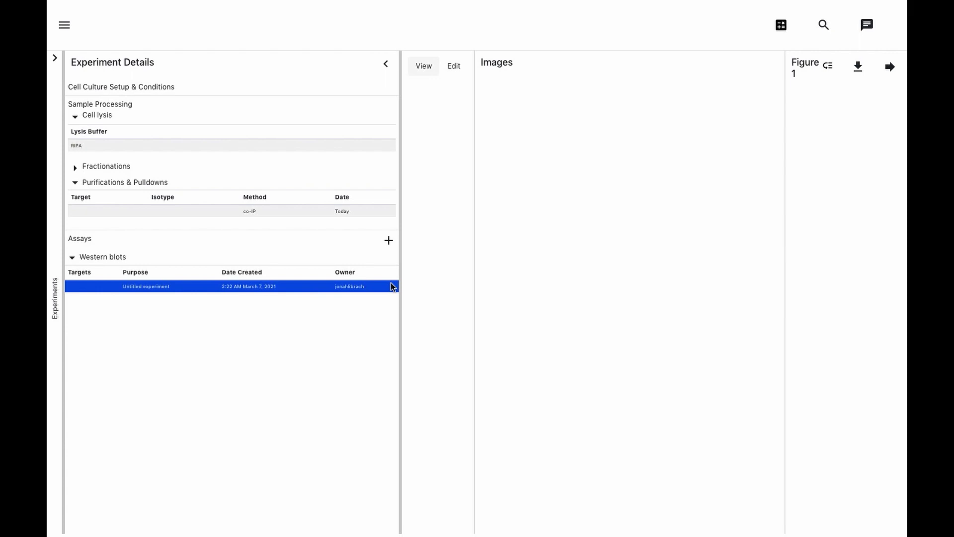
{"action": "left_click", "coordinate": [386, 65]}
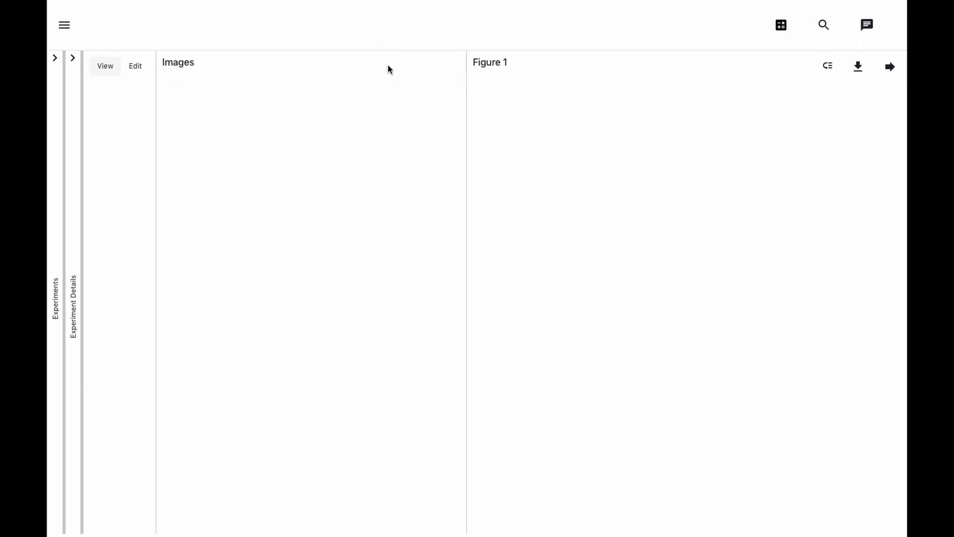
- Add a Novex Tris-Glycine gel with 13 lanes to the Western blot
{"action": "left_click", "coordinate": [142, 69]}
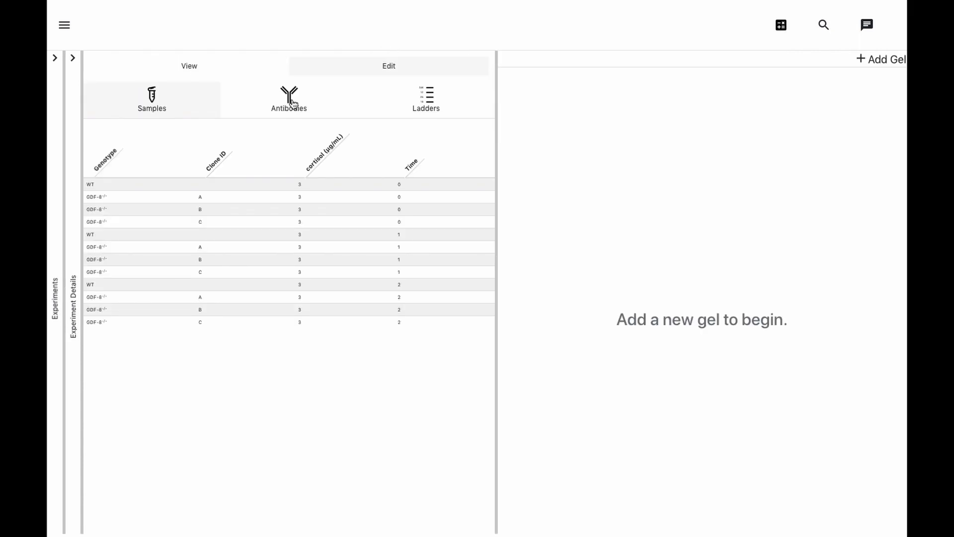
{"action": "left_click", "coordinate": [870, 59]}
{"action": "left_click", "coordinate": [761, 63]}
{"action": "key", "text": "BackSpace"}
{"action": "type", "text": "3"}
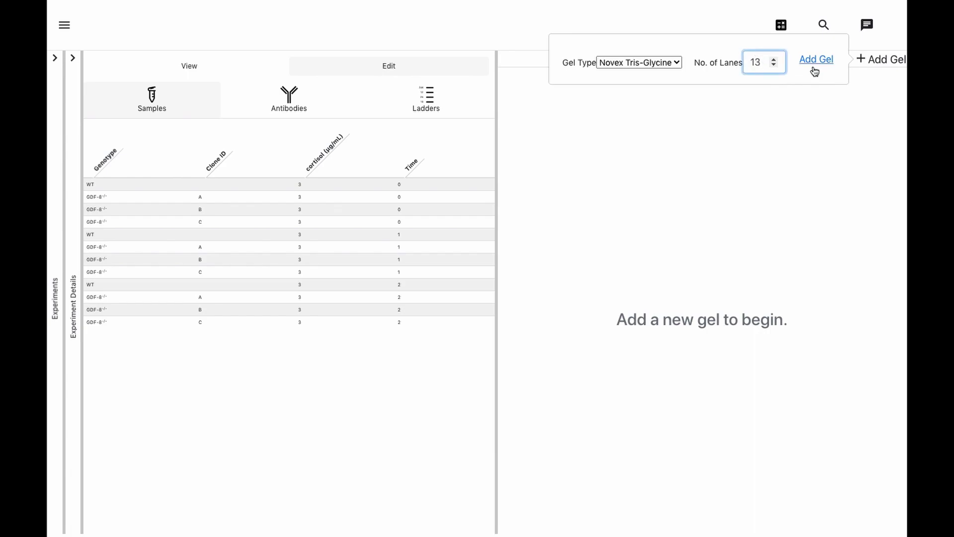
{"action": "left_click", "coordinate": [815, 61]}
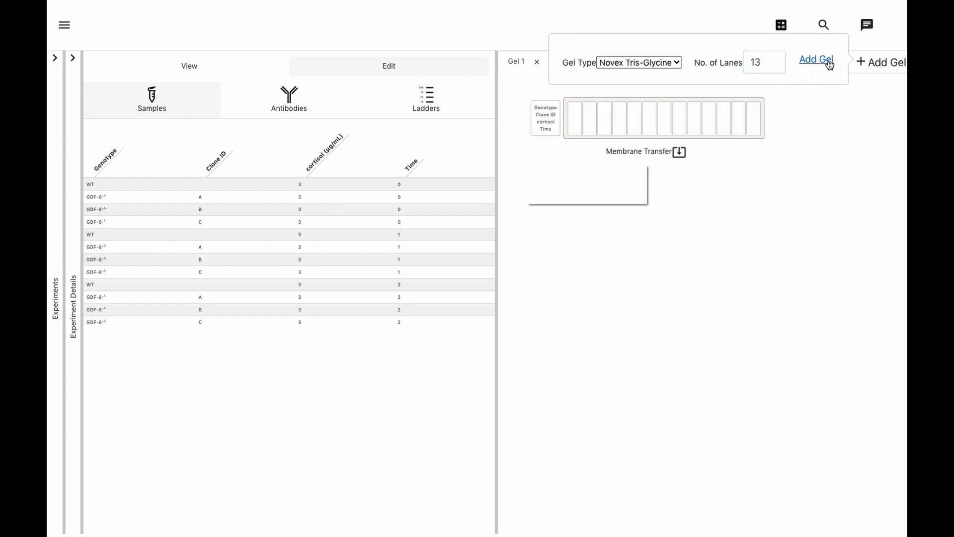
- Sort the samples by Clone ID and load all twelve into the gel, leaving the first lane empty
{"action": "left_click", "coordinate": [219, 160]}
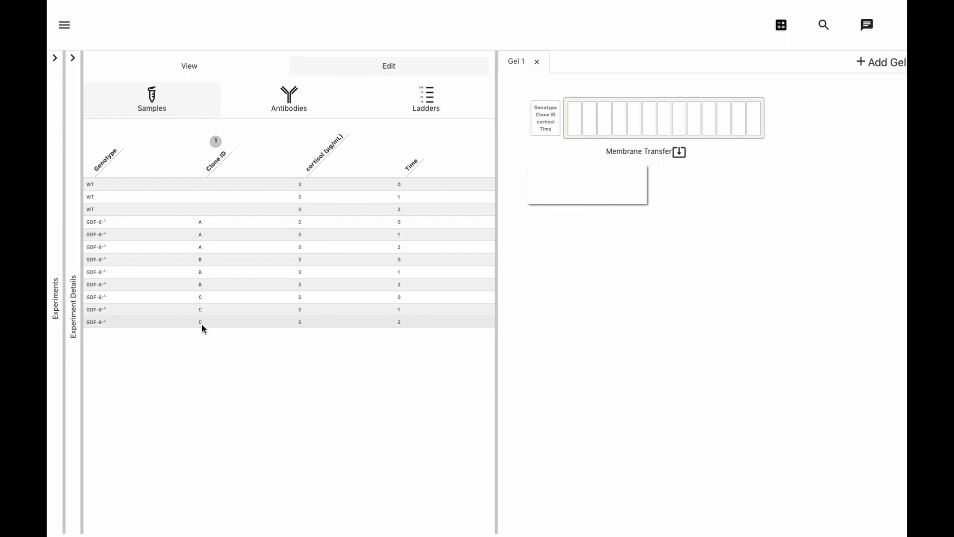
{"action": "left_click_drag", "start_coordinate": [198, 178], "coordinate": [643, 141]}
- Set the gel's protein loading to 2 µg per lane and choose Tris-glycine SDS as the electrophoresis running buffer
{"action": "left_click", "coordinate": [660, 136]}
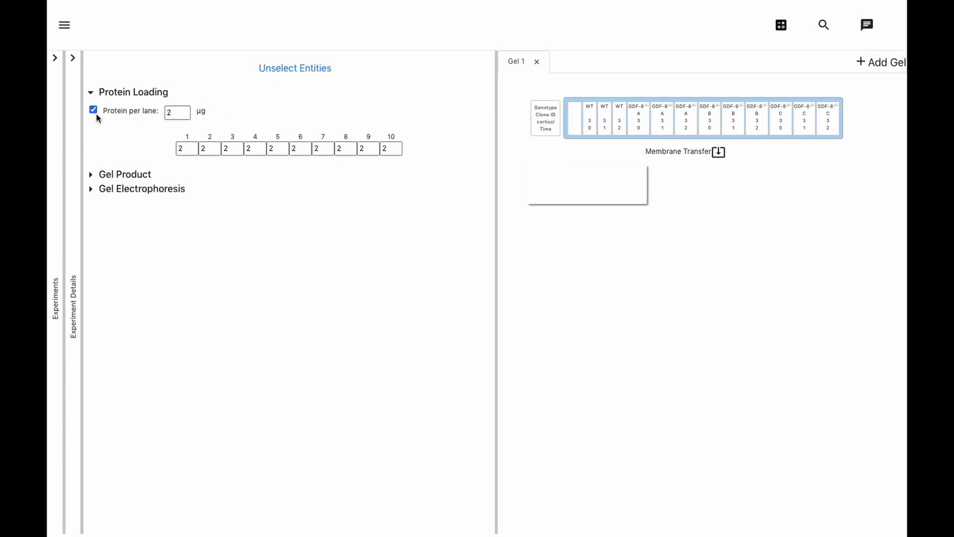
{"action": "left_click", "coordinate": [113, 188]}
{"action": "left_click", "coordinate": [133, 296]}
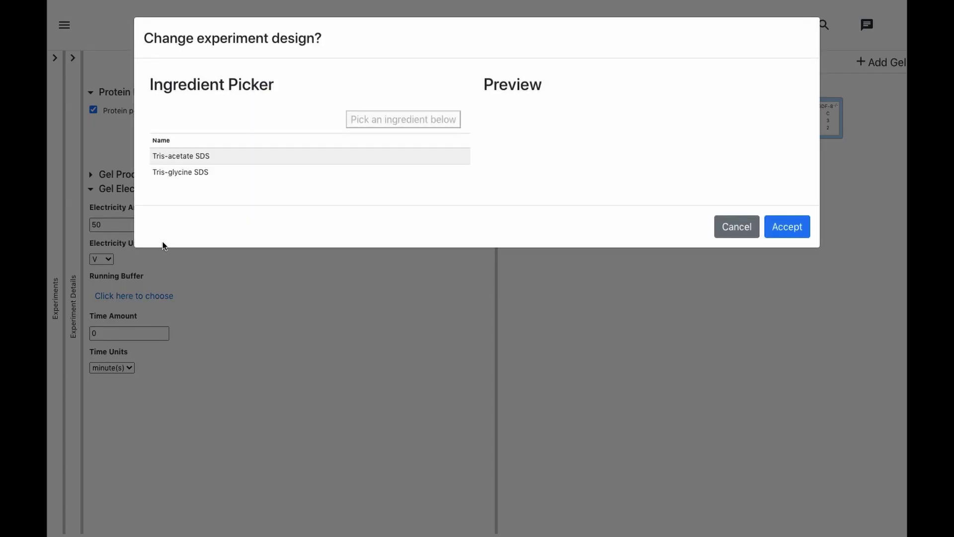
{"action": "left_click", "coordinate": [219, 171]}
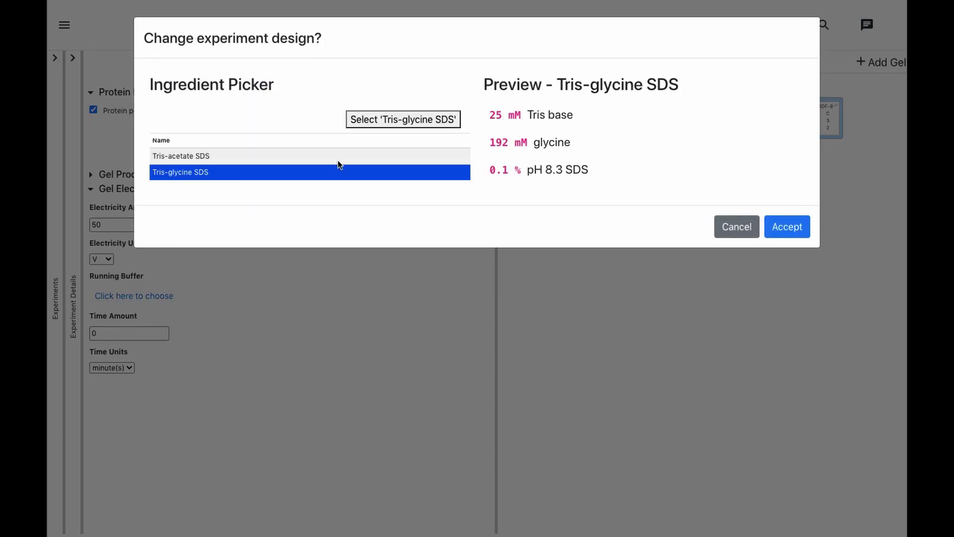
{"action": "left_click", "coordinate": [788, 226]}
- Set the membrane transfer type to Semi-dry and deselect the transfer
{"action": "left_click", "coordinate": [660, 153]}
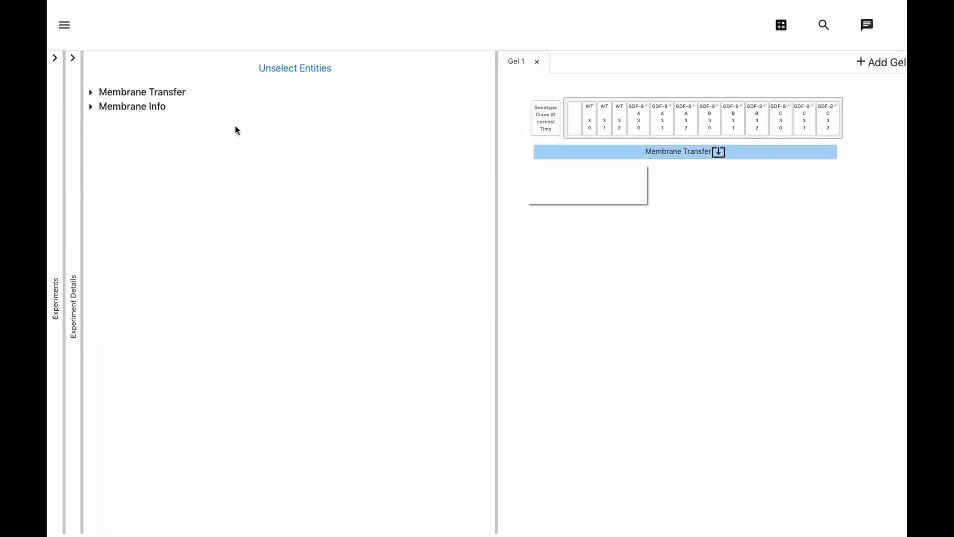
{"action": "left_click", "coordinate": [148, 94]}
{"action": "left_click", "coordinate": [126, 128]}
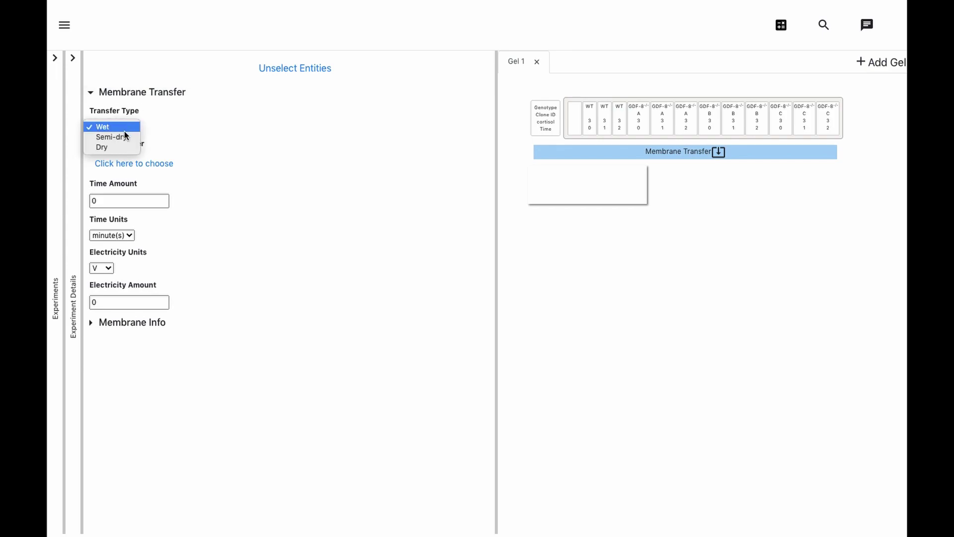
{"action": "left_click", "coordinate": [125, 137]}
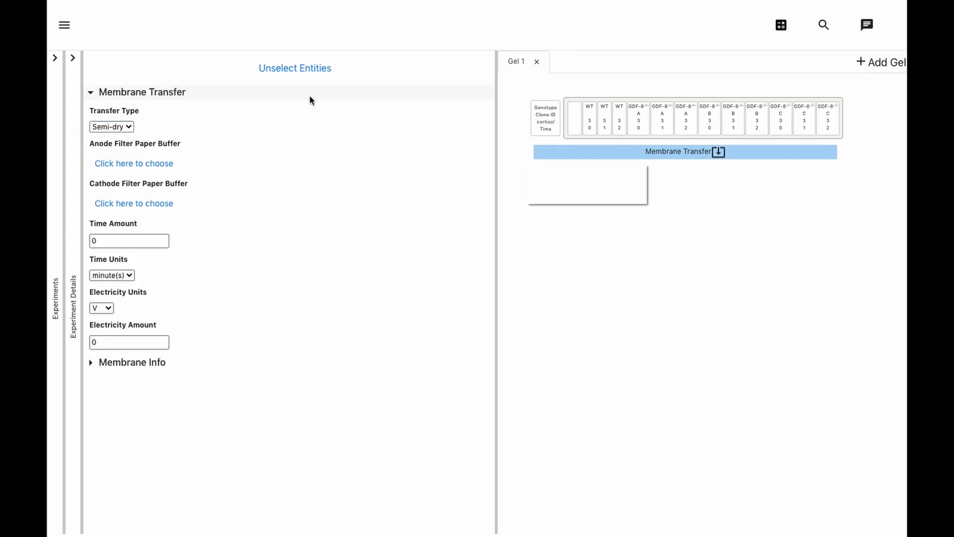
{"action": "left_click", "coordinate": [341, 96]}
{"action": "left_click", "coordinate": [505, 133]}
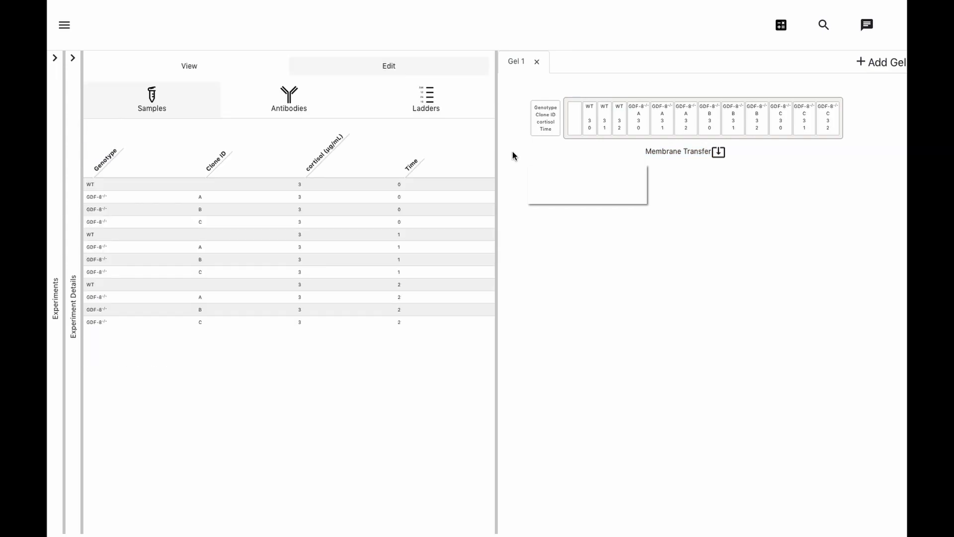
- Add the Actin, GDF-8 and RIP2 primary antibodies to the experiment
{"action": "left_click", "coordinate": [290, 99]}
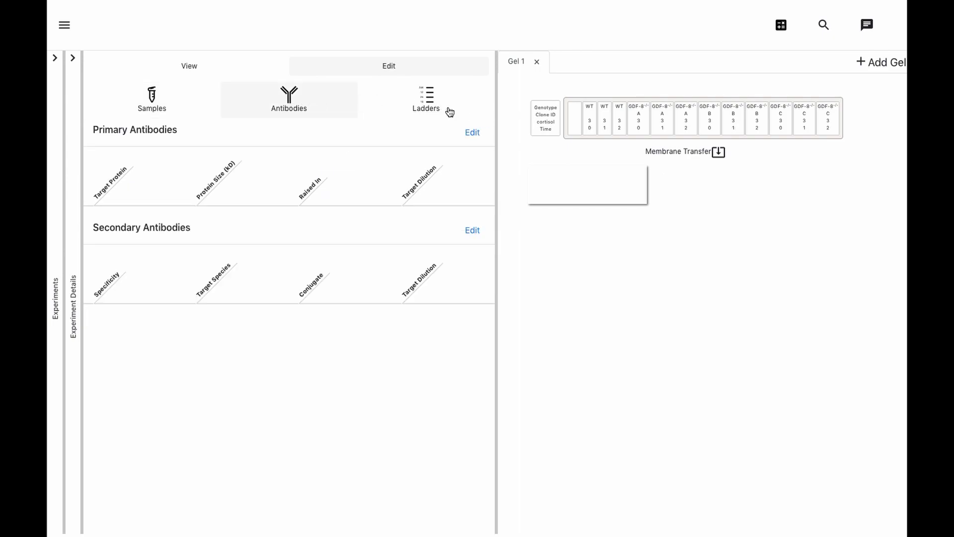
{"action": "left_click", "coordinate": [472, 132]}
{"action": "scroll", "coordinate": [554, 237], "scroll_direction": "down", "scroll_amount": 2}
{"action": "scroll", "coordinate": [553, 237], "scroll_direction": "down", "scroll_amount": 4}
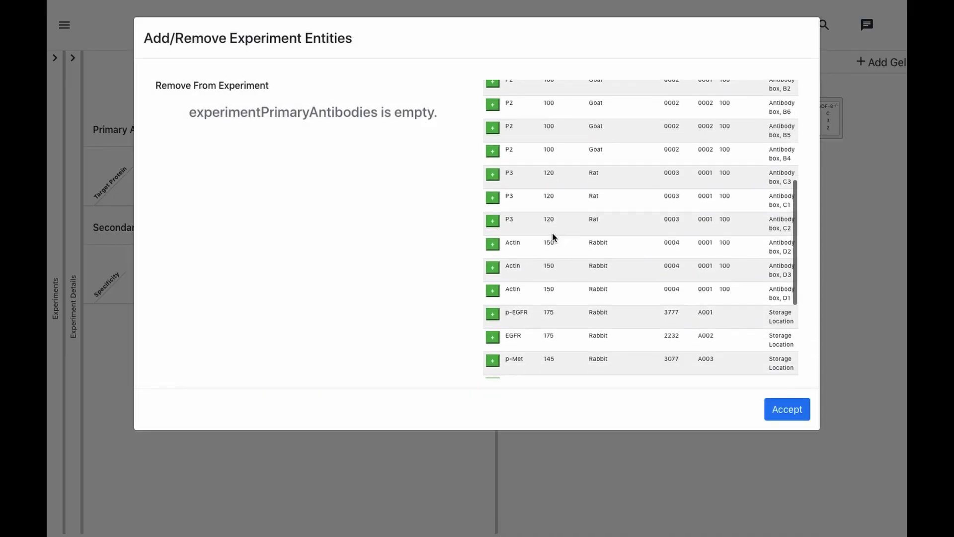
{"action": "left_click", "coordinate": [492, 221]}
{"action": "scroll", "coordinate": [542, 288], "scroll_direction": "down", "scroll_amount": 3}
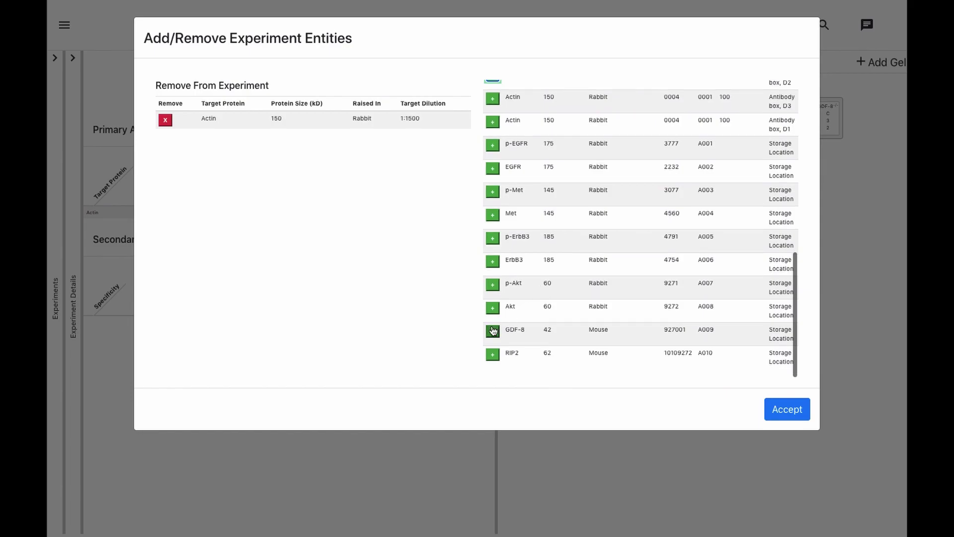
{"action": "left_click", "coordinate": [492, 331]}
{"action": "left_click", "coordinate": [492, 355]}
{"action": "left_click", "coordinate": [771, 408]}
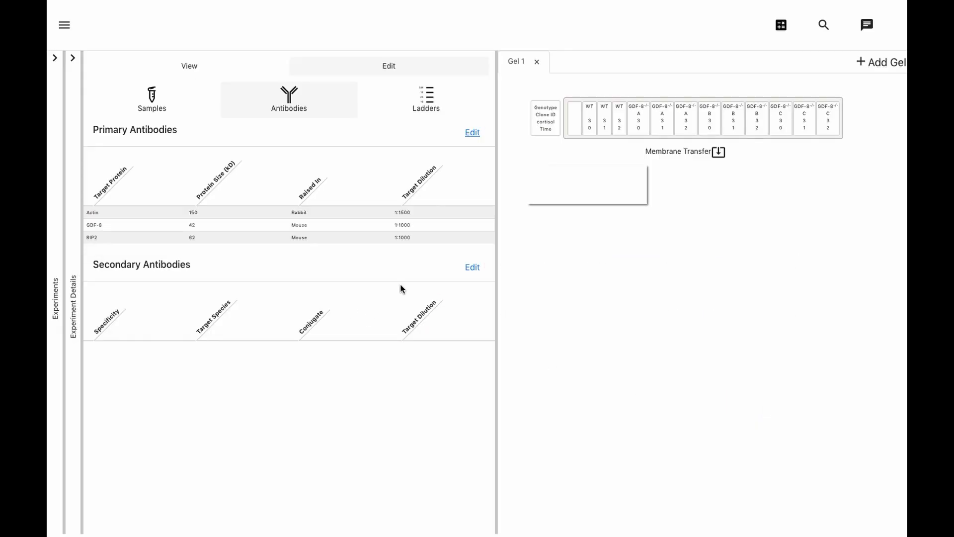
- Add the Rabbit and Mouse IgG (H+L) DyLight 680 secondary antibodies to the experiment
{"action": "left_click", "coordinate": [473, 265]}
{"action": "left_click", "coordinate": [493, 152]}
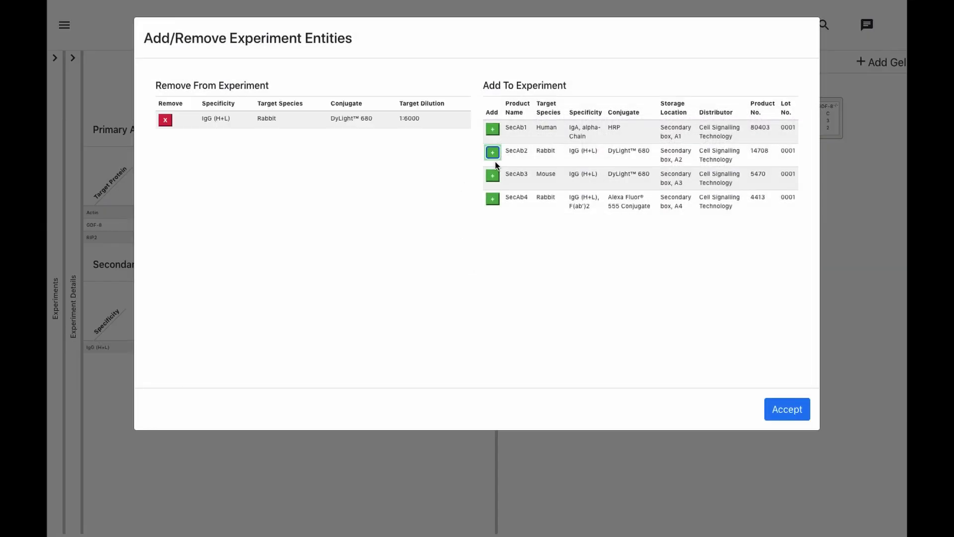
{"action": "left_click", "coordinate": [493, 176]}
{"action": "left_click", "coordinate": [782, 405]}
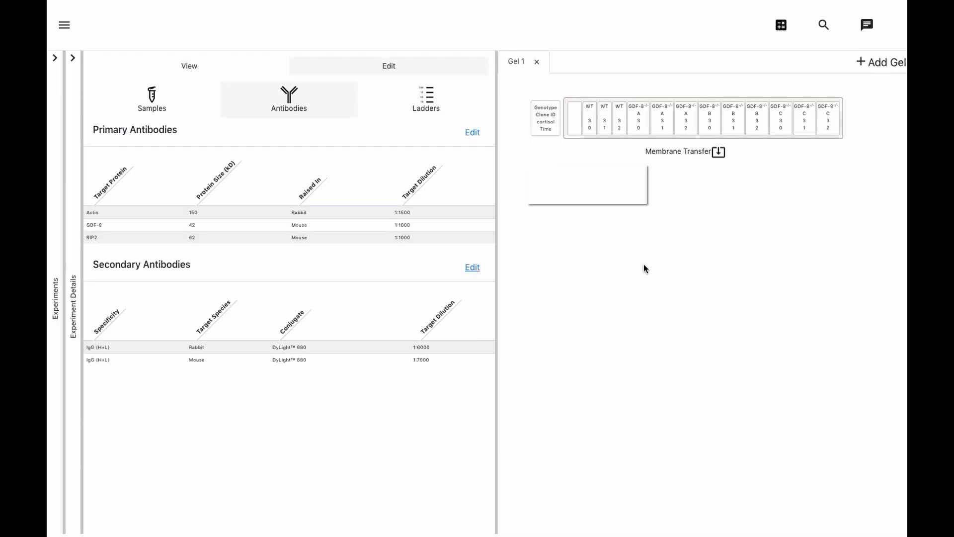
- Cut the membrane at 100 kDa, assigning the Actin antibody to the upper strip and GDF-8 to the lower strip
{"action": "mouse_move", "coordinate": [614, 192]}
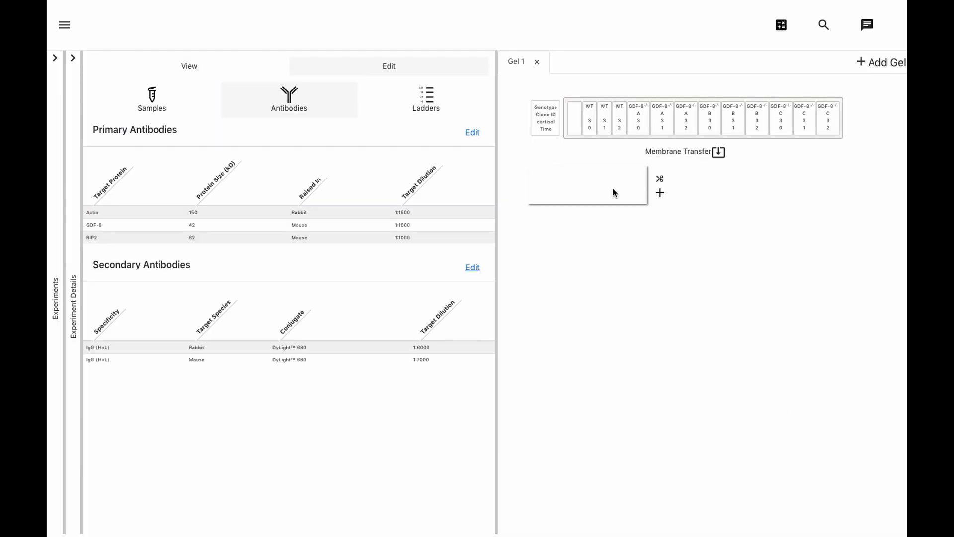
{"action": "left_click", "coordinate": [660, 180]}
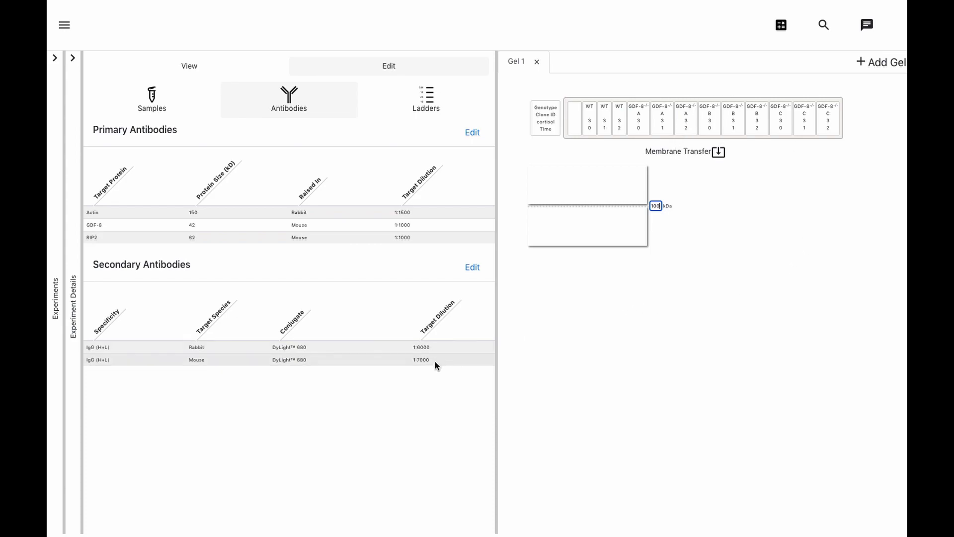
{"action": "left_click", "coordinate": [314, 212]}
{"action": "left_click", "coordinate": [571, 181]}
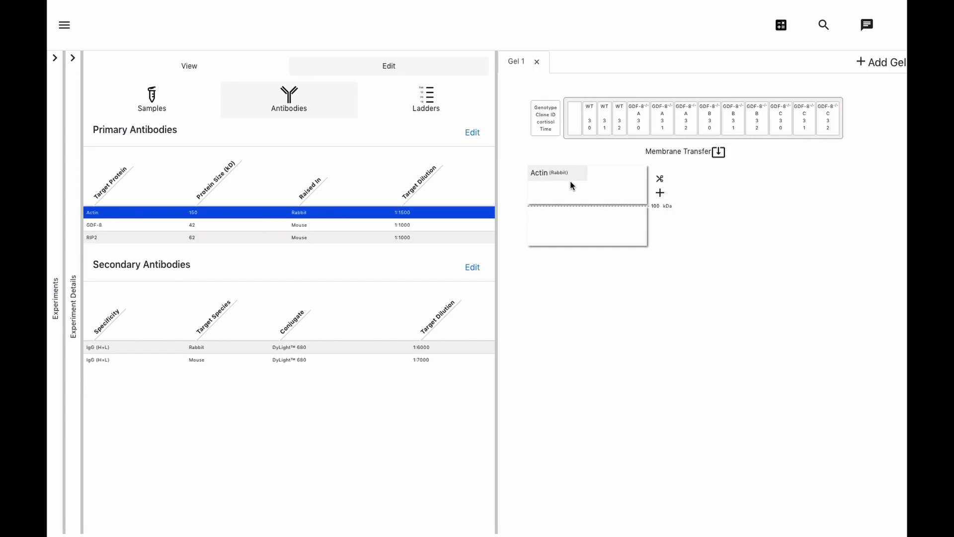
{"action": "left_click", "coordinate": [408, 226]}
{"action": "left_click", "coordinate": [560, 224]}
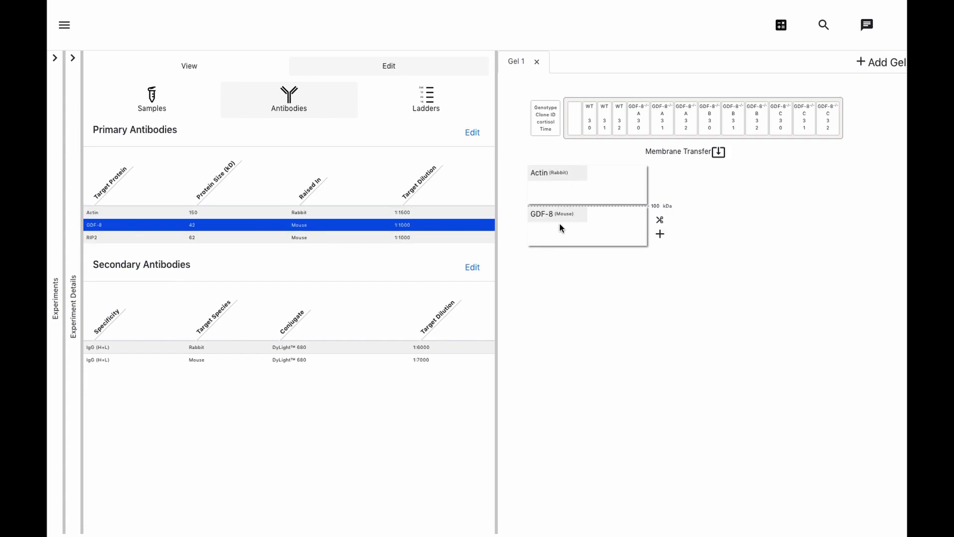
- Add a second probing of the lower strip with RIP2 and apply the Mouse DyLight 680 secondary to RIP2 and GDF-8
{"action": "left_click", "coordinate": [661, 235]}
{"action": "left_click", "coordinate": [379, 239]}
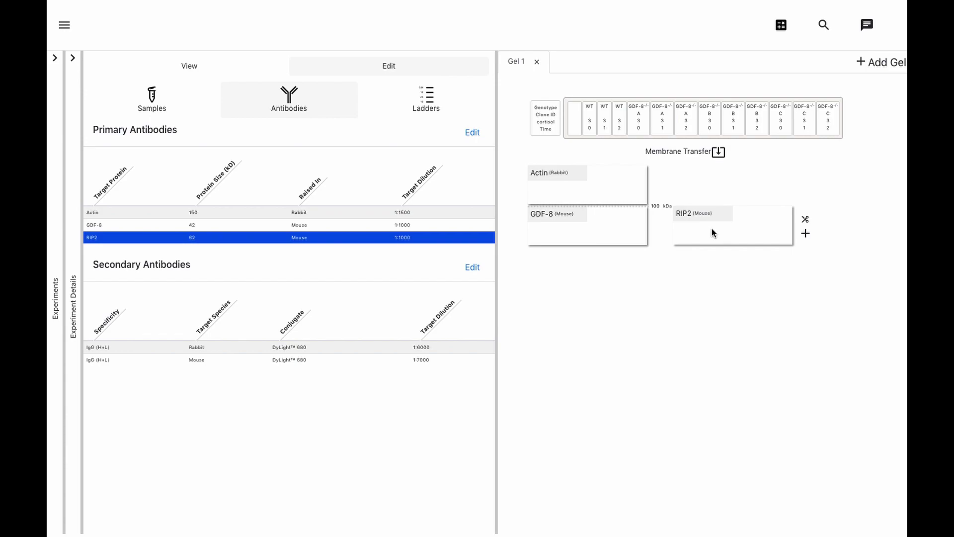
{"action": "left_click", "coordinate": [354, 359]}
{"action": "left_click", "coordinate": [743, 236]}
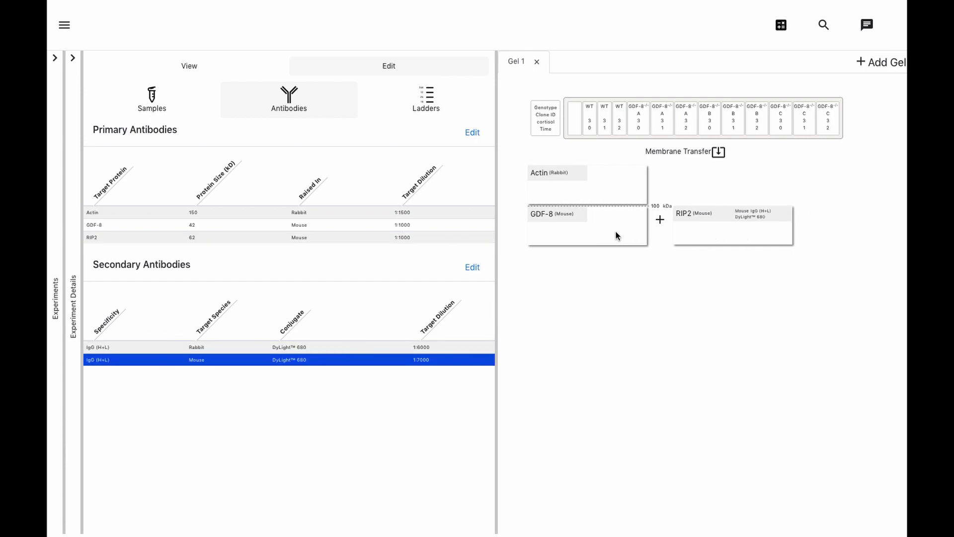
{"action": "left_click", "coordinate": [616, 234]}
{"action": "left_click", "coordinate": [616, 172]}
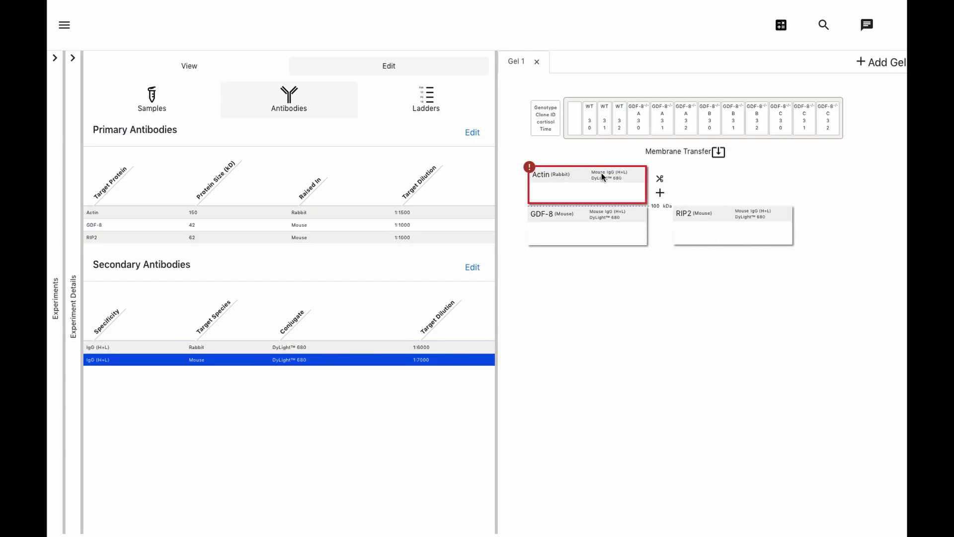
{"action": "mouse_move", "coordinate": [529, 171]}
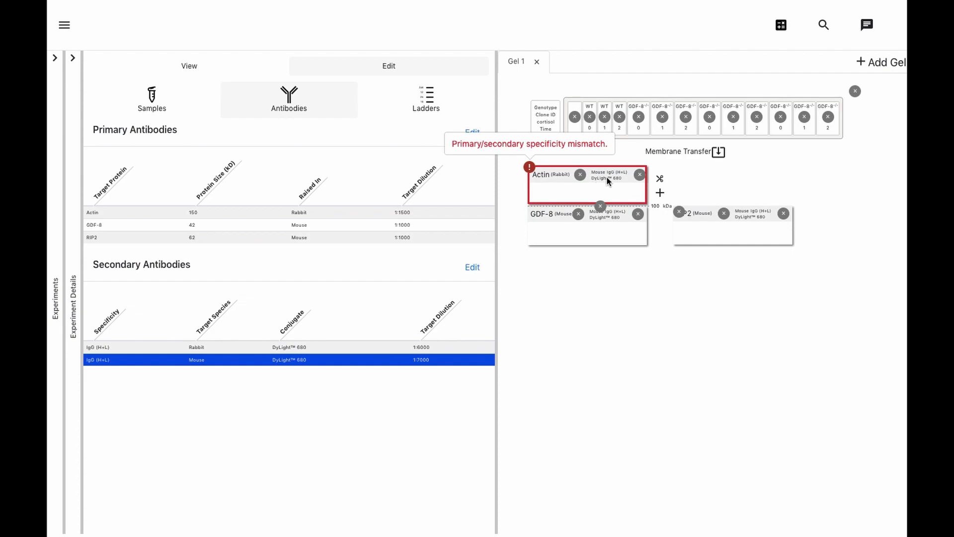
{"action": "left_click", "coordinate": [637, 175]}
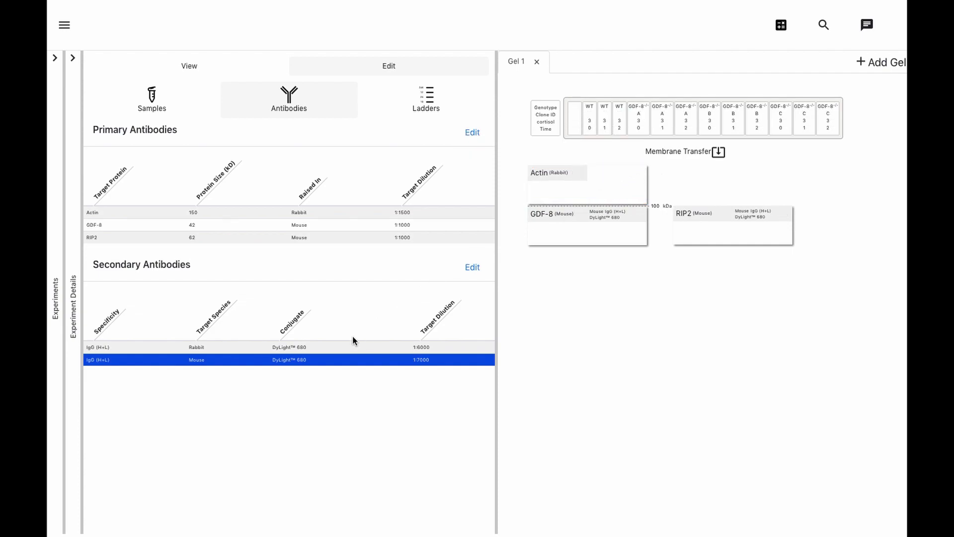
- Apply the Rabbit IgG (H+L) DyLight 680 secondary antibody to the Actin strip
{"action": "left_click", "coordinate": [345, 346]}
{"action": "left_click", "coordinate": [594, 189]}
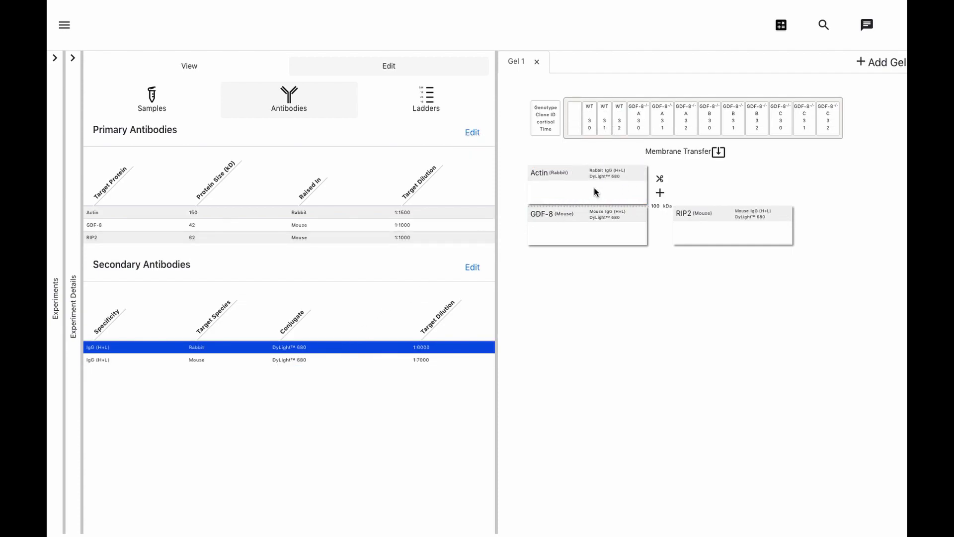
{"action": "left_click", "coordinate": [527, 190]}
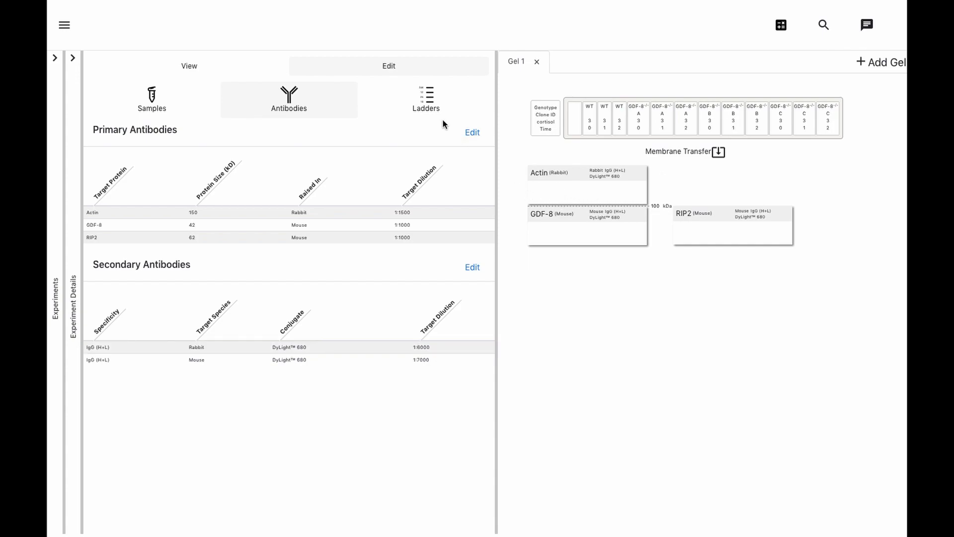
- Add the SeeBlue Plus2 Pre-stained Protein Standard ladder to the experiment and load it in the gel's empty first lane
{"action": "left_click", "coordinate": [420, 110]}
{"action": "left_click", "coordinate": [453, 129]}
{"action": "left_click", "coordinate": [493, 120]}
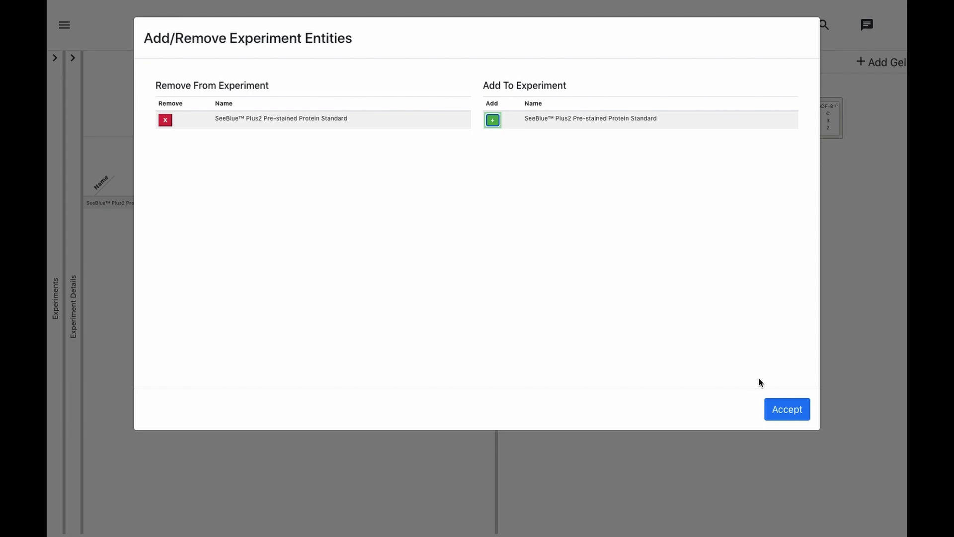
{"action": "left_click", "coordinate": [781, 410]}
{"action": "left_click", "coordinate": [348, 203]}
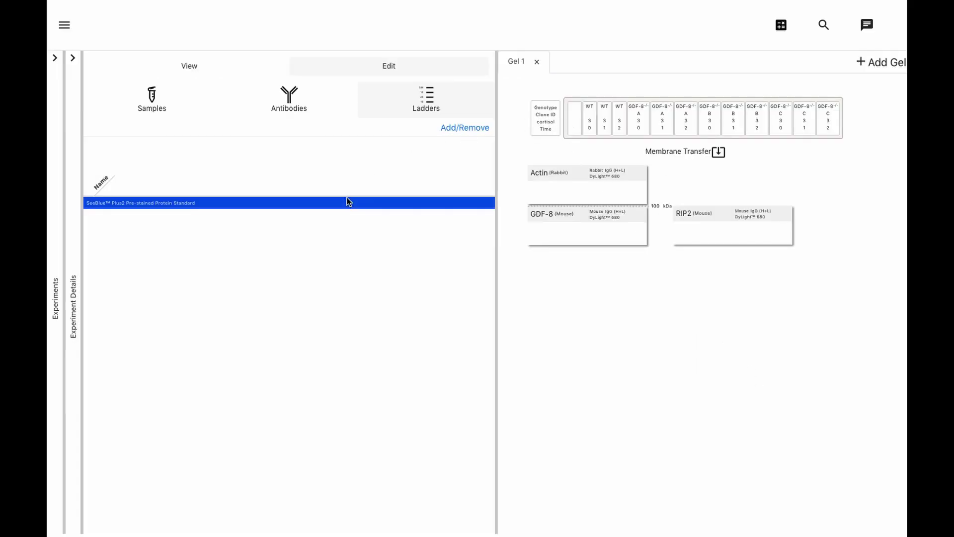
{"action": "left_click", "coordinate": [575, 124]}
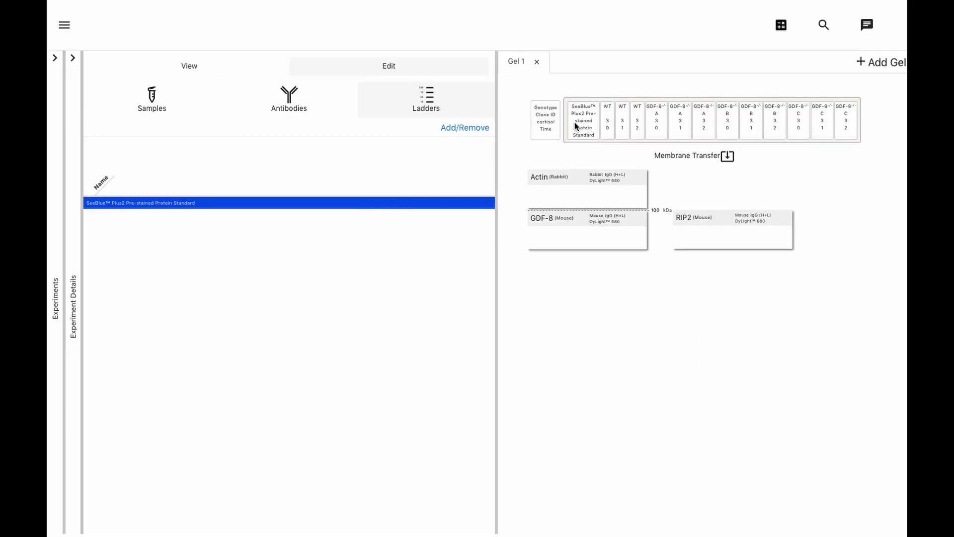
- Review the solution and buffer calculations for the gel samples
{"action": "left_click", "coordinate": [780, 26]}
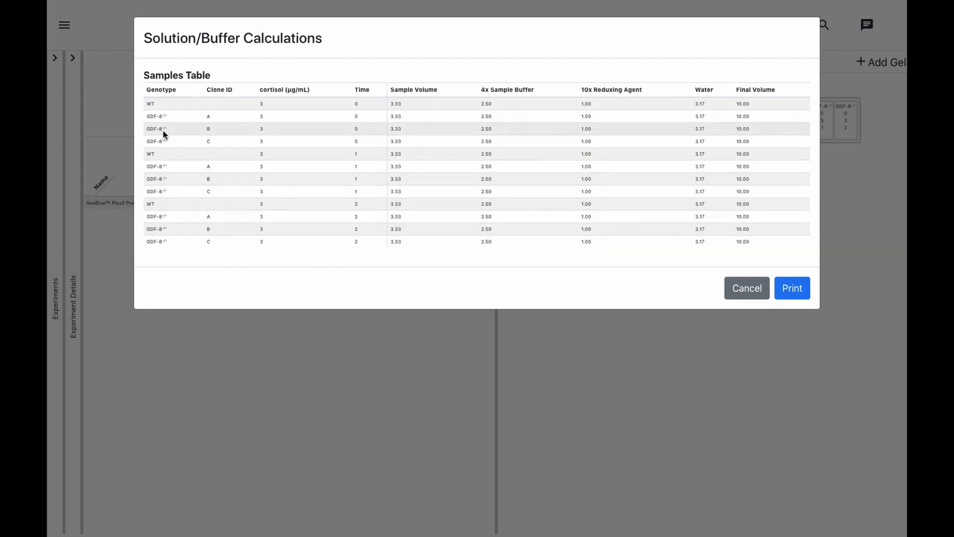
{"action": "double_click", "coordinate": [152, 91]}
{"action": "left_click", "coordinate": [735, 297]}
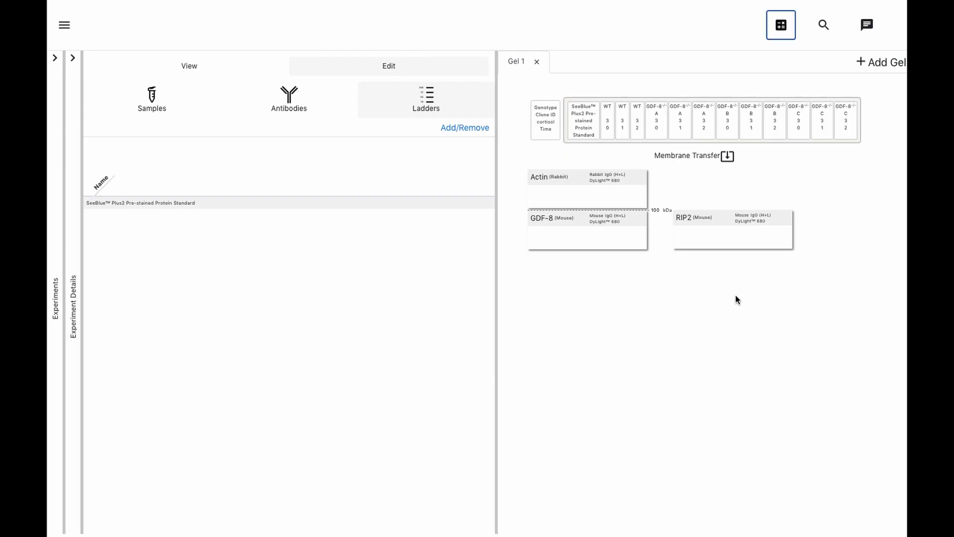
- Examine the Actin strip's stain procedure and the ingredient choices for its TBS wash
{"action": "left_click", "coordinate": [562, 192]}
{"action": "left_click", "coordinate": [399, 102]}
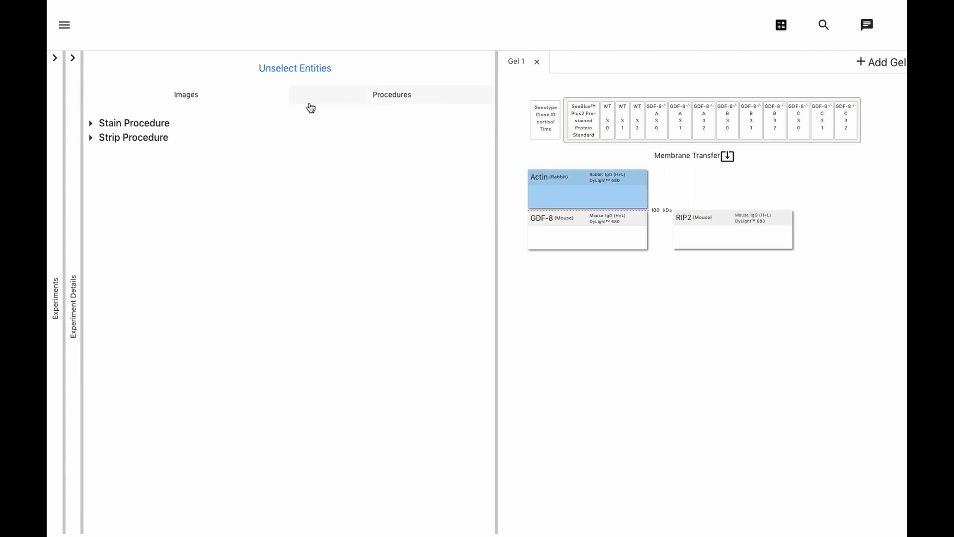
{"action": "left_click", "coordinate": [153, 123]}
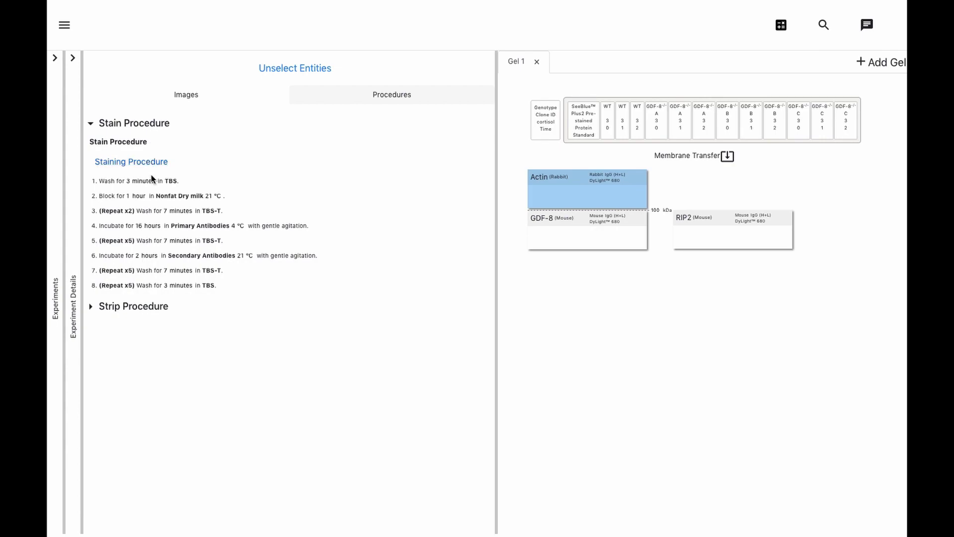
{"action": "left_click", "coordinate": [171, 182]}
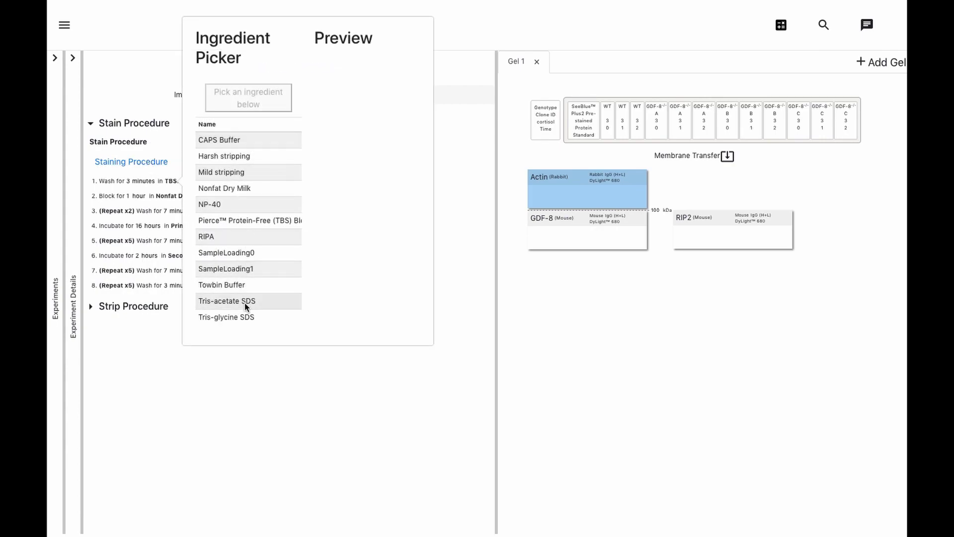
{"action": "left_click", "coordinate": [471, 168]}
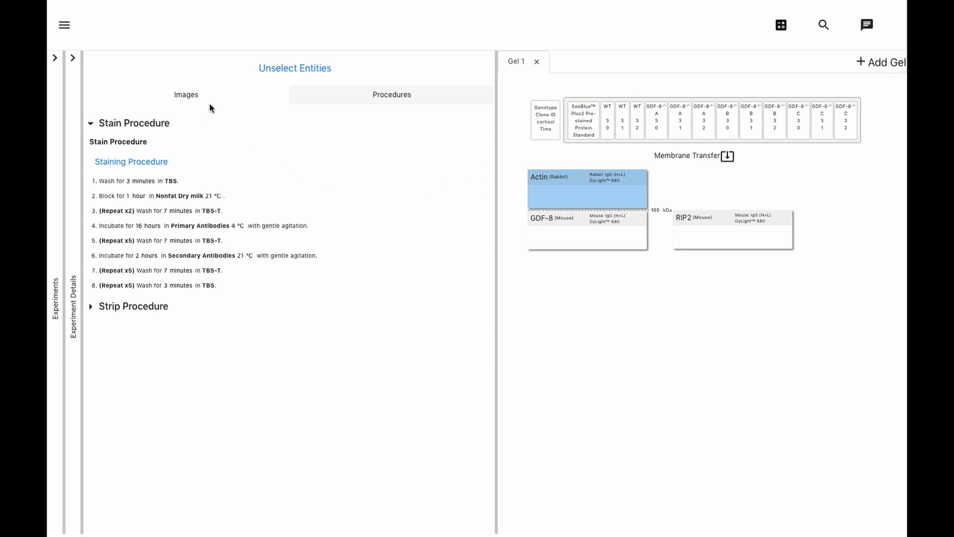
- Upload the raw_actin.png blot image to the Actin strip and set its exposure time to 1000
{"action": "left_click", "coordinate": [192, 97]}
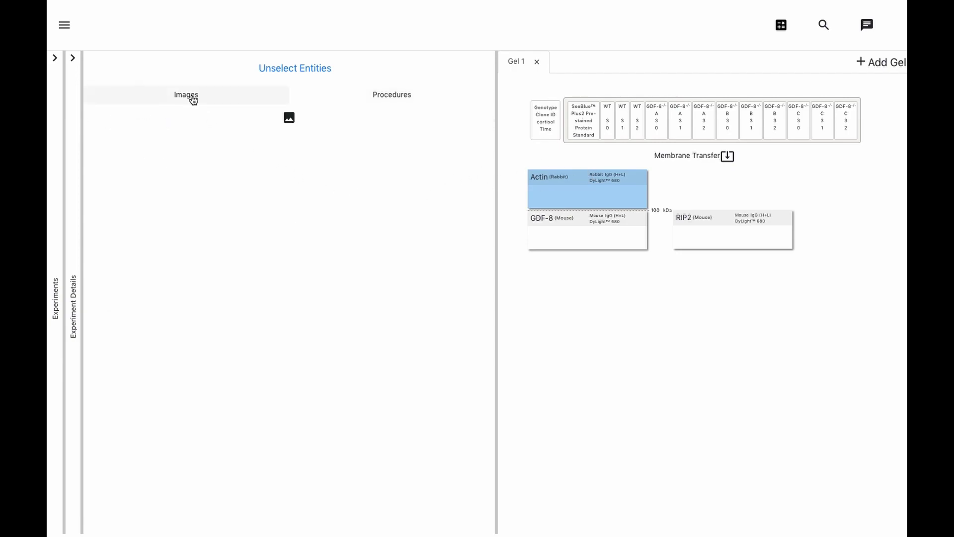
{"action": "left_click", "coordinate": [288, 120]}
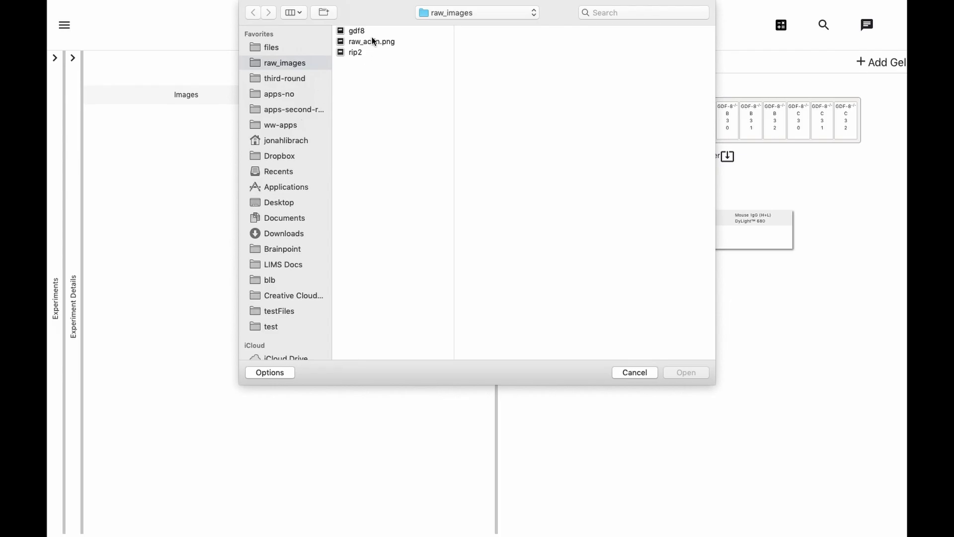
{"action": "left_click", "coordinate": [370, 42]}
{"action": "double_click", "coordinate": [368, 43]}
{"action": "left_click", "coordinate": [428, 145]}
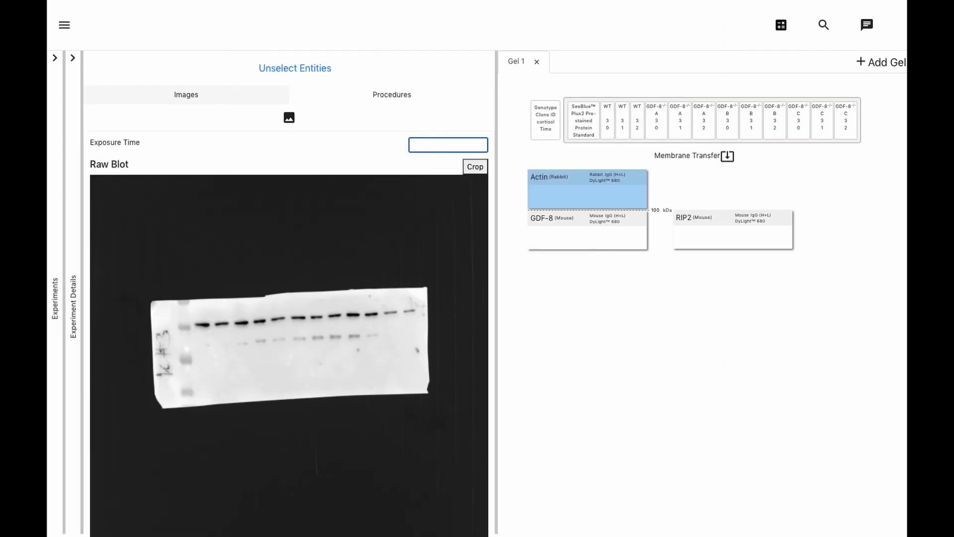
{"action": "type", "text": "1000"}
- Rotate the Actin blot so its bands are level and crop it to the row of twelve Actin bands
{"action": "left_click", "coordinate": [475, 169]}
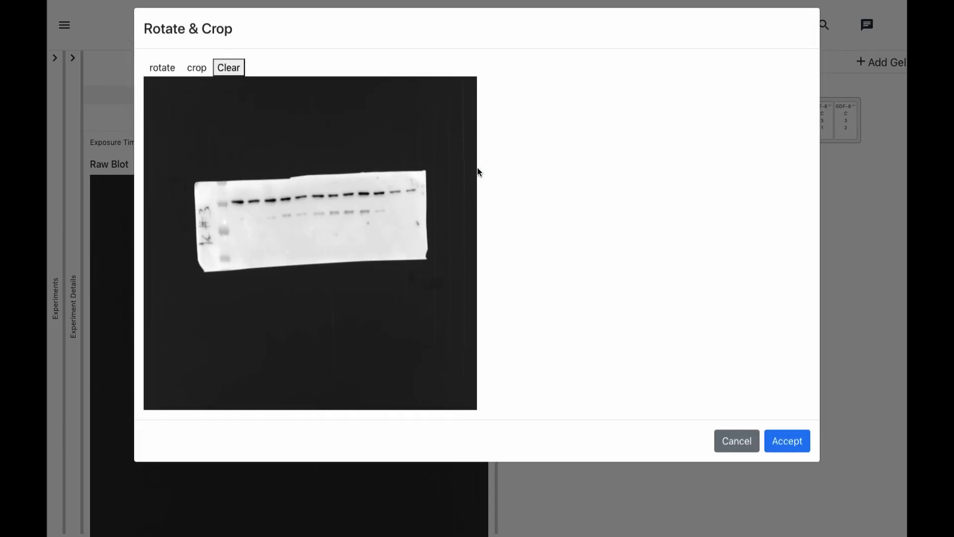
{"action": "left_click", "coordinate": [169, 76]}
{"action": "left_click_drag", "start_coordinate": [238, 215], "coordinate": [419, 200]}
{"action": "left_click", "coordinate": [197, 77]}
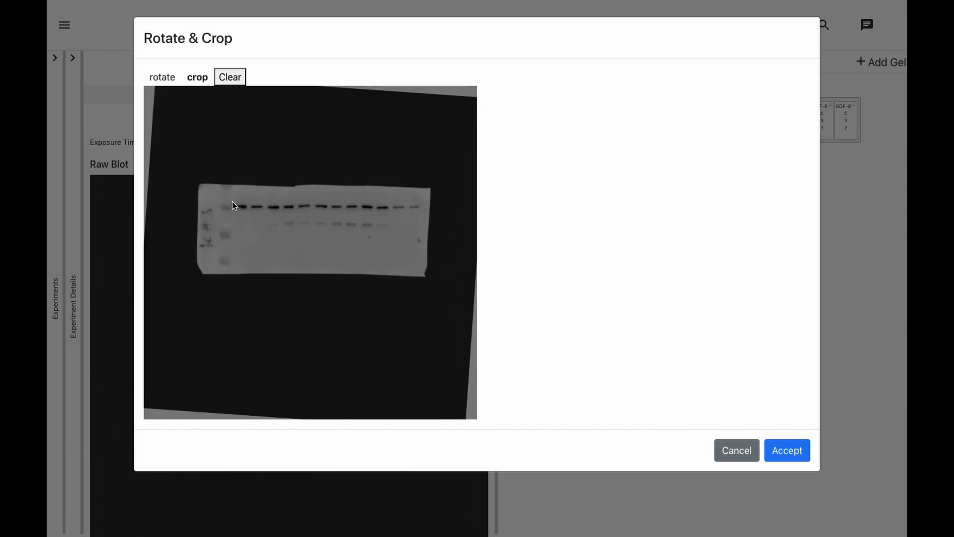
{"action": "left_click_drag", "start_coordinate": [232, 202], "coordinate": [423, 213]}
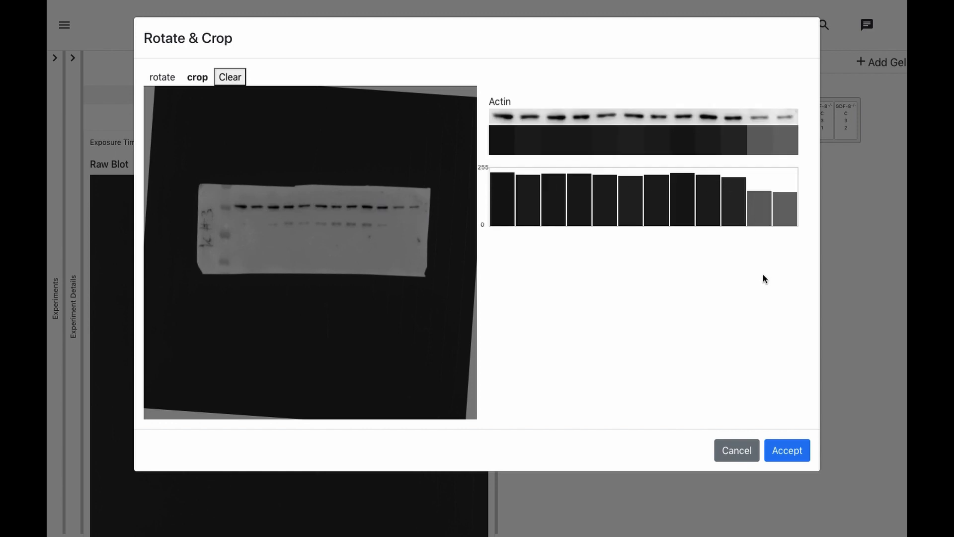
{"action": "left_click", "coordinate": [787, 450]}
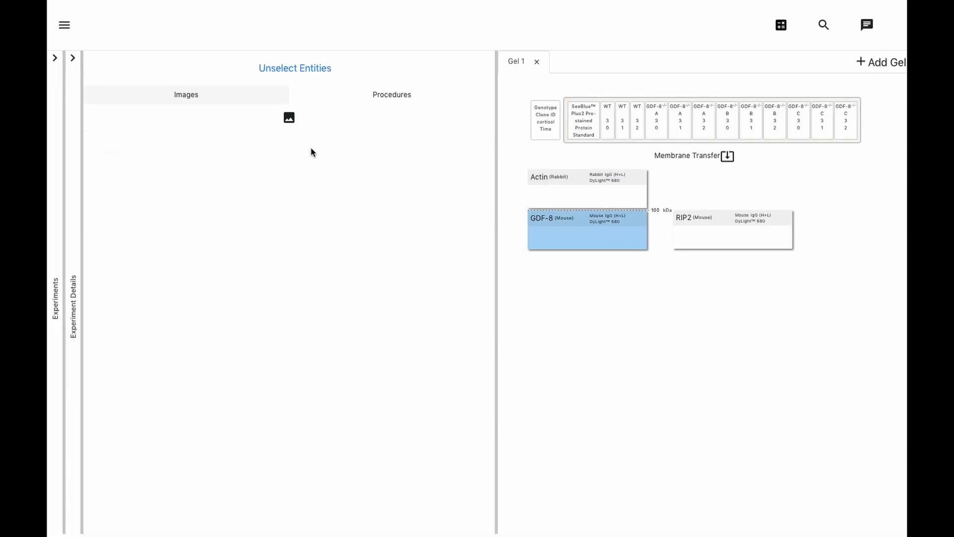
- Upload the gdf8 blot image to the GDF-8 strip and set its exposure time to 1000
{"action": "left_click", "coordinate": [288, 117]}
{"action": "double_click", "coordinate": [363, 33]}
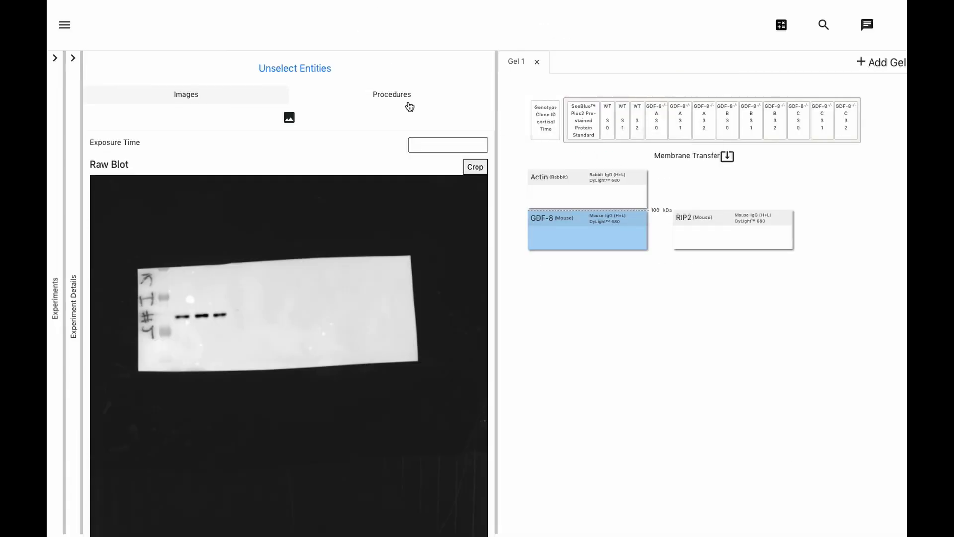
{"action": "left_click", "coordinate": [434, 145]}
{"action": "type", "text": "1000"}
- Straighten the GDF-8 blot image and crop it to the GDF-8 band row across all sample lanes
{"action": "left_click", "coordinate": [203, 178]}
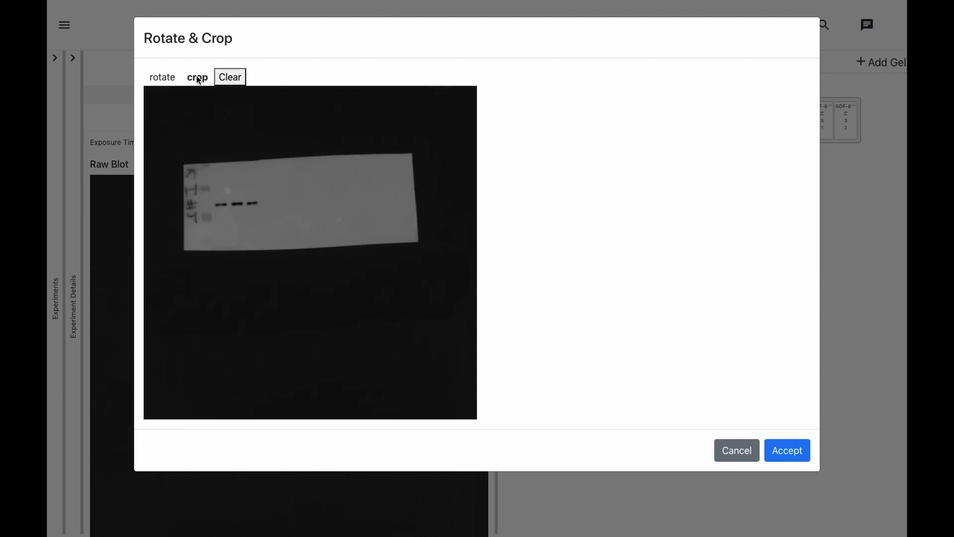
{"action": "left_click_drag", "start_coordinate": [213, 204], "coordinate": [415, 207]}
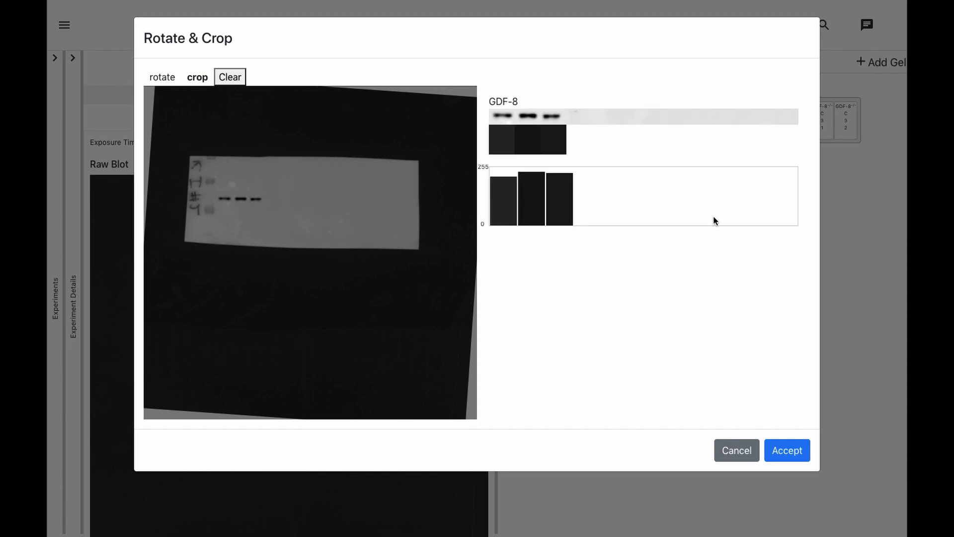
{"action": "left_click", "coordinate": [790, 450]}
- Upload the RIP2 blot image to the RIP2 strip and set its exposure time to 1000
{"action": "left_click", "coordinate": [710, 244]}
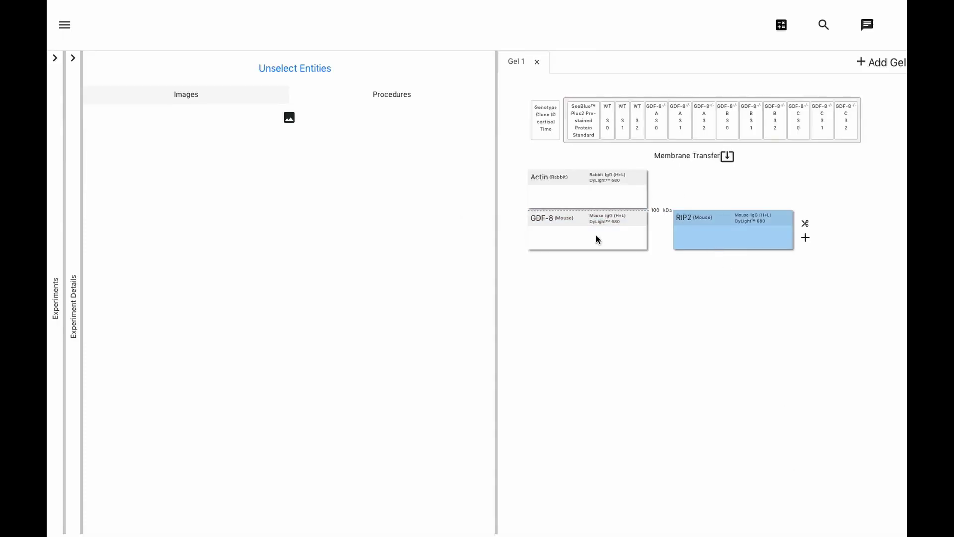
{"action": "left_click", "coordinate": [288, 118]}
{"action": "double_click", "coordinate": [355, 53]}
{"action": "left_click", "coordinate": [452, 144]}
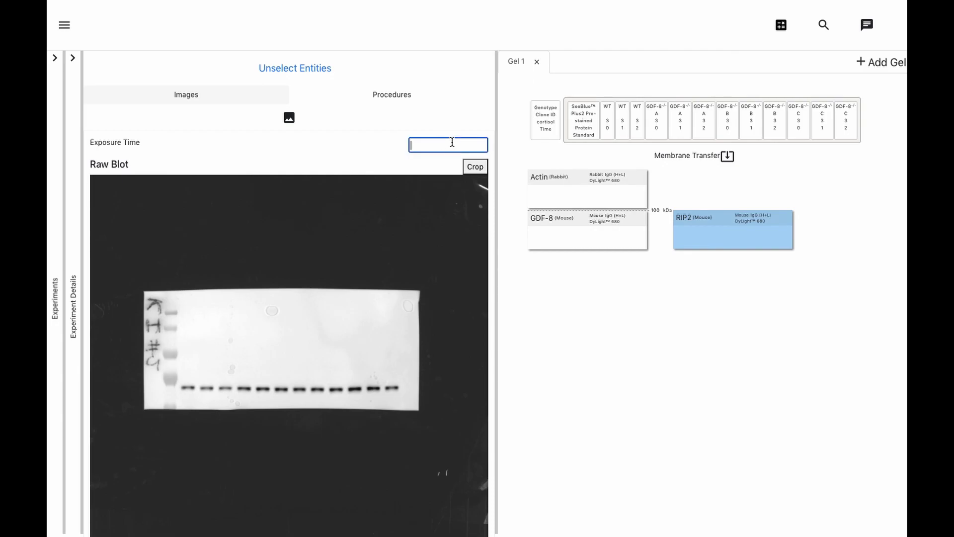
- Crop the RIP2 blot image to the row of twelve RIP2 bands, accept the crop and deselect the strip
{"action": "left_click", "coordinate": [475, 167]}
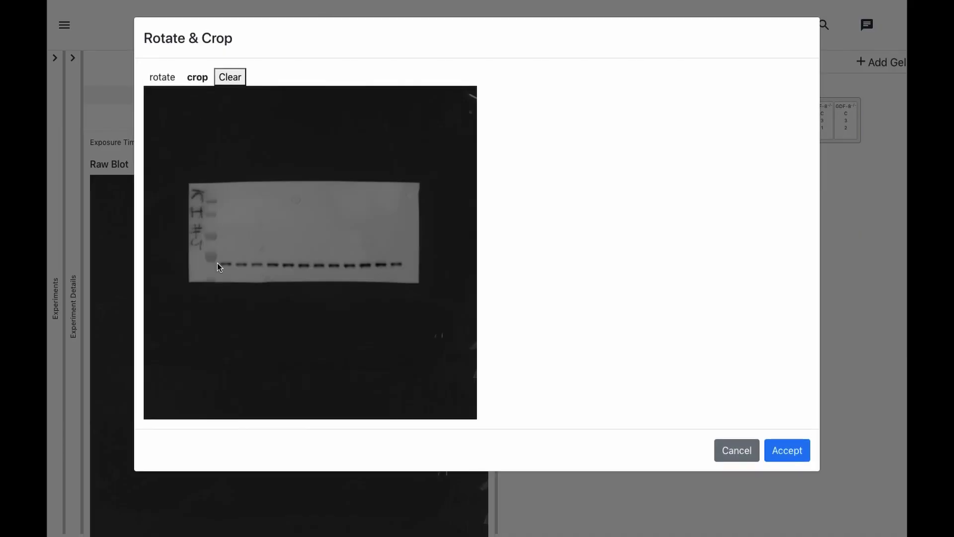
{"action": "left_click_drag", "start_coordinate": [217, 264], "coordinate": [404, 270]}
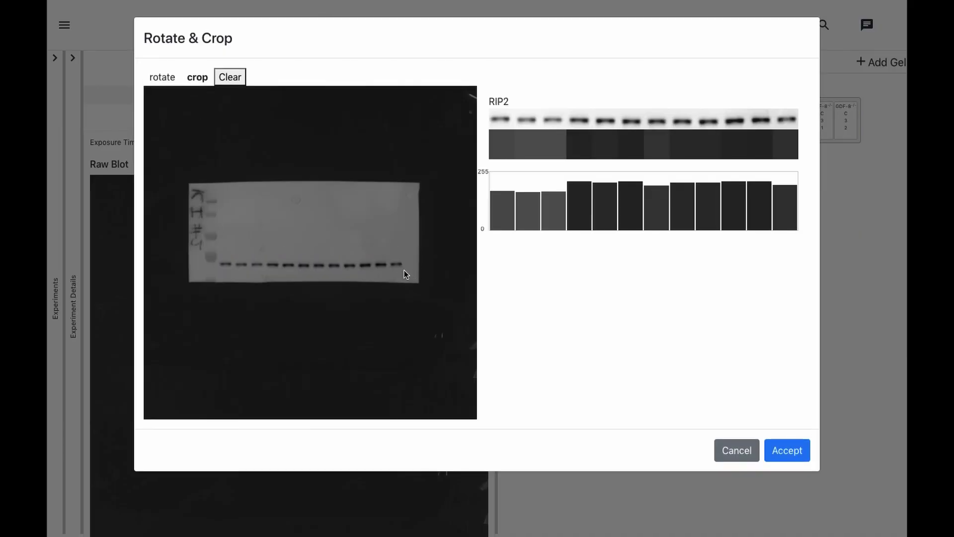
{"action": "left_click", "coordinate": [794, 453]}
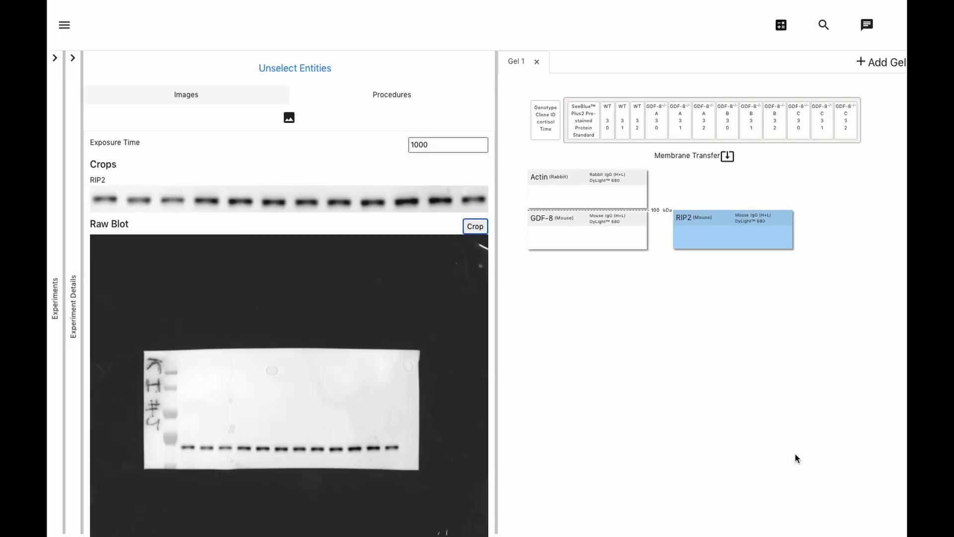
{"action": "left_click", "coordinate": [294, 68]}
- Open the figure view for the gel and add its Actin, GDF-8 and RIP2 blot images to Figure 1
{"action": "left_click", "coordinate": [192, 73]}
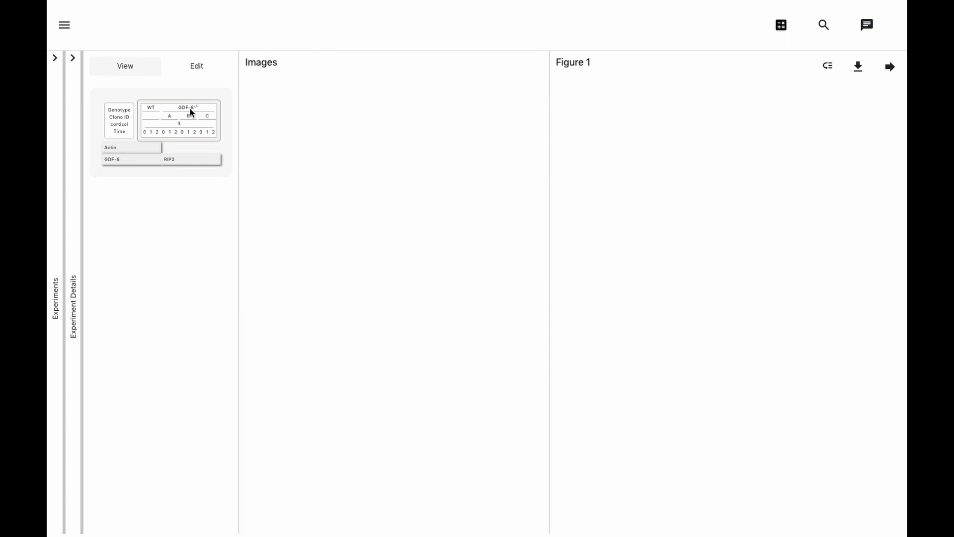
{"action": "left_click", "coordinate": [178, 135]}
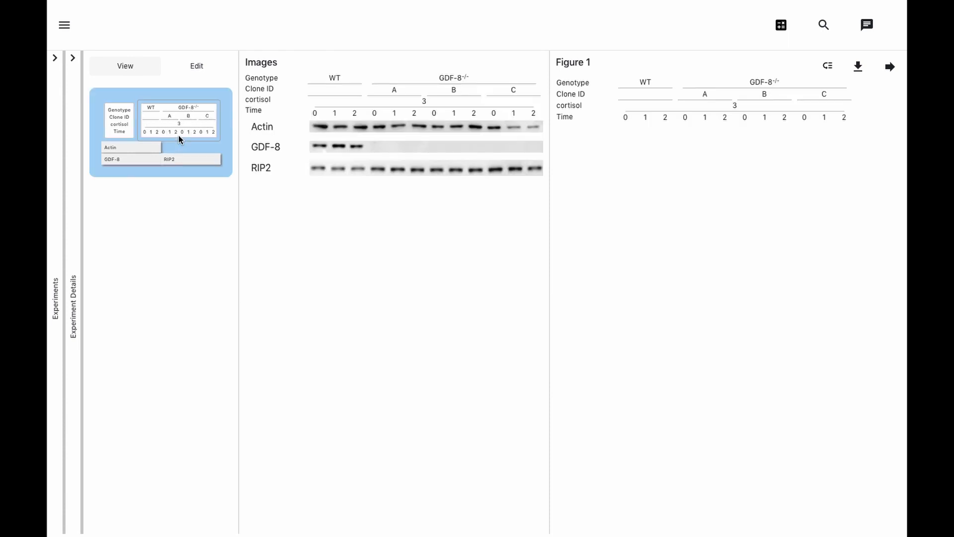
{"action": "left_click", "coordinate": [333, 130]}
{"action": "left_click", "coordinate": [335, 146]}
{"action": "left_click", "coordinate": [347, 169]}
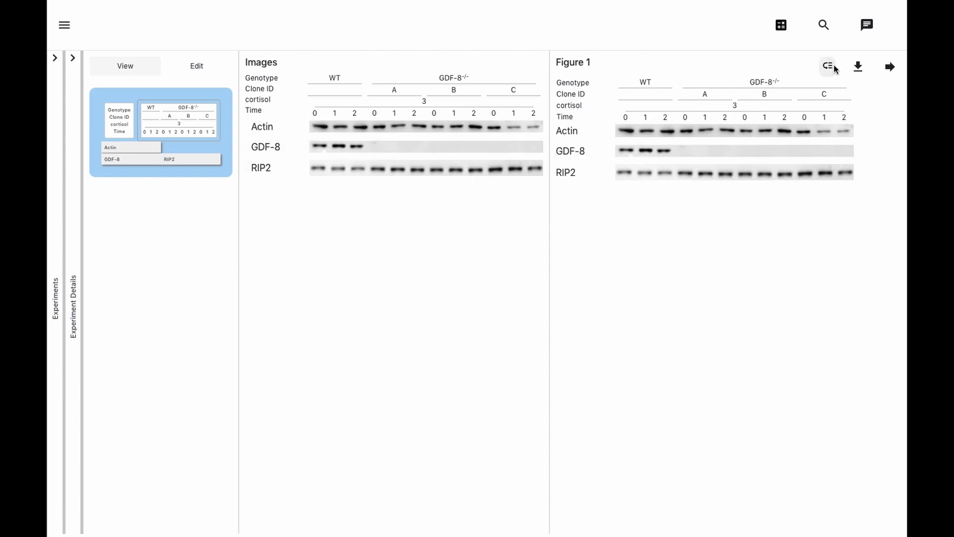
- Reorder the blots in Figure 1 so that Actin sits below GDF-8 and RIP2
{"action": "left_click", "coordinate": [827, 66]}
{"action": "left_click_drag", "start_coordinate": [686, 138], "coordinate": [675, 243]}
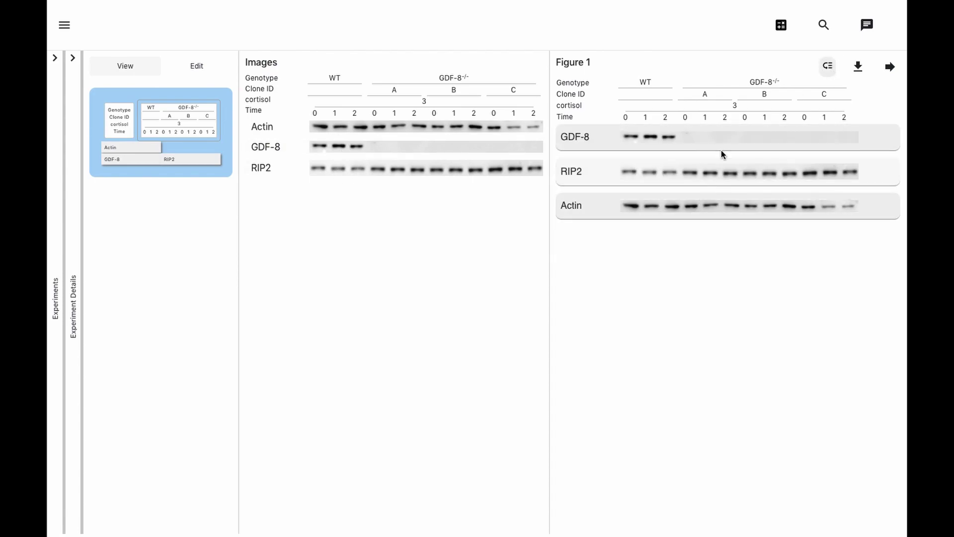
{"action": "left_click", "coordinate": [822, 72]}
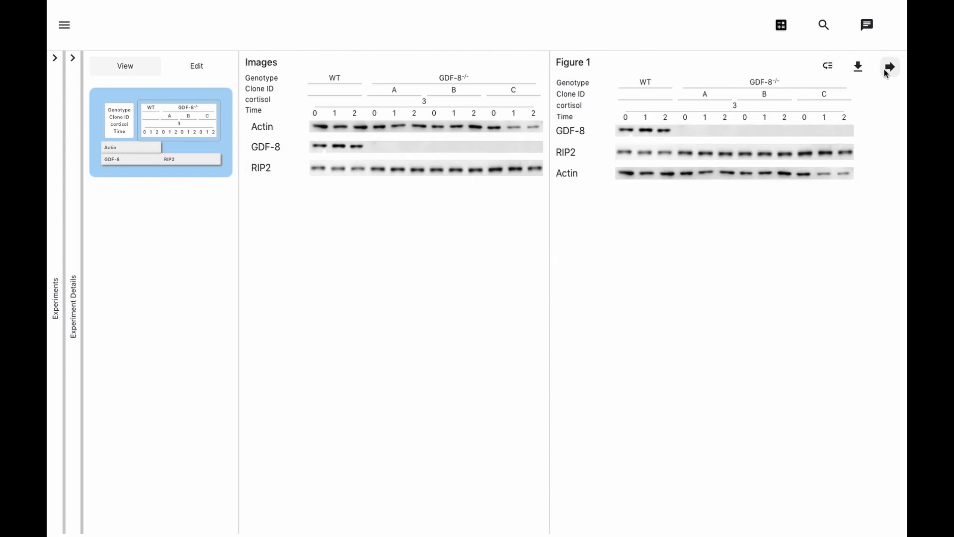